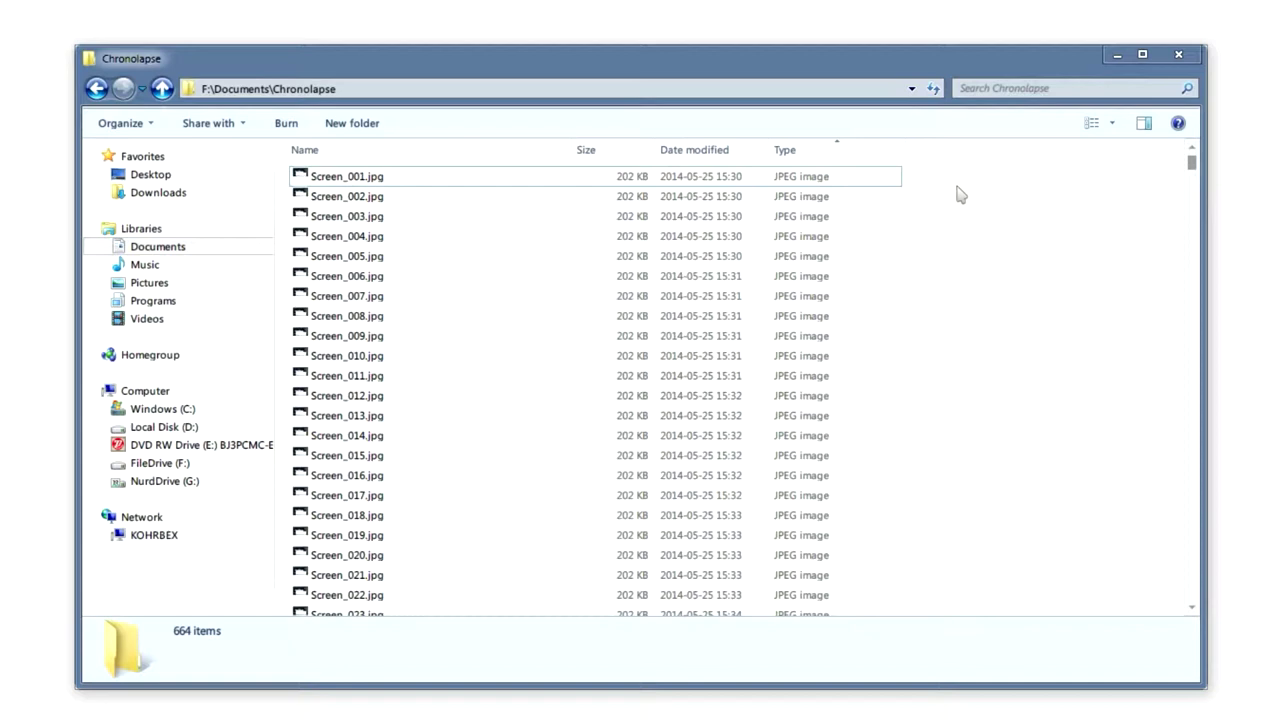
# Check the details of Screen_001 to Screen_004.jpg, then minimize the Chronolapse folder window
pyautogui.moveTo(373, 183)
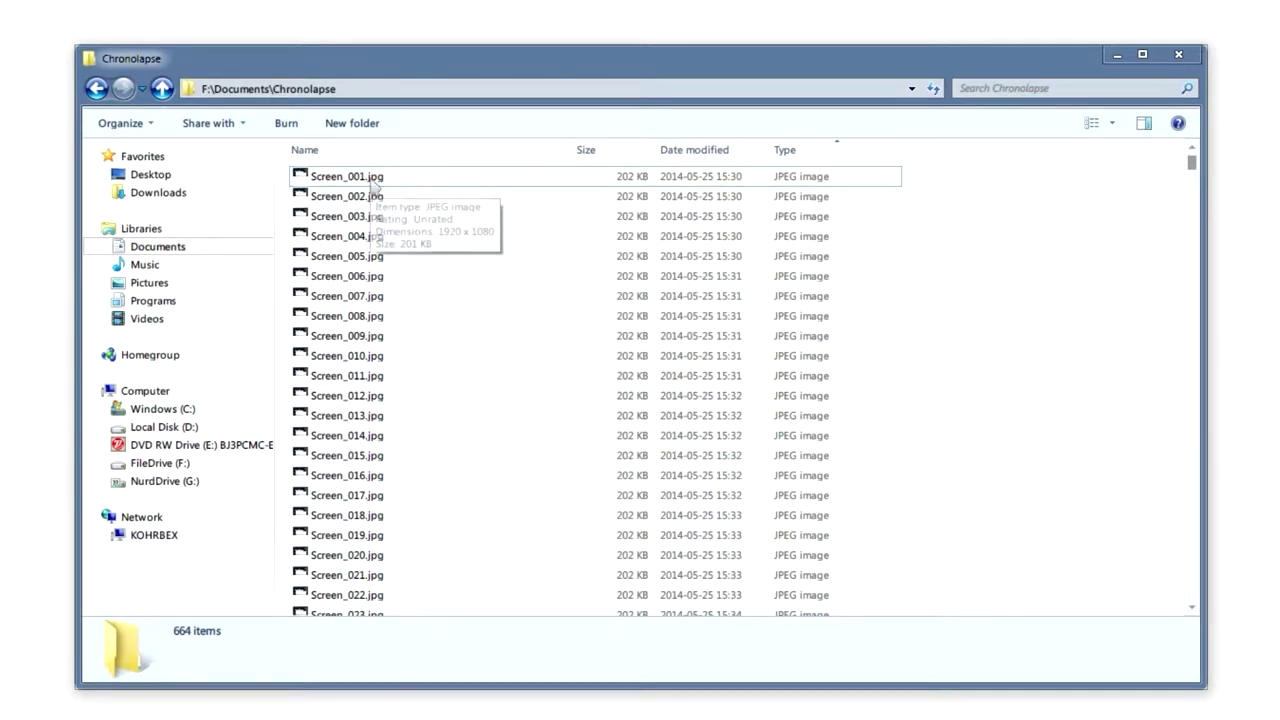
pyautogui.click(328, 180)
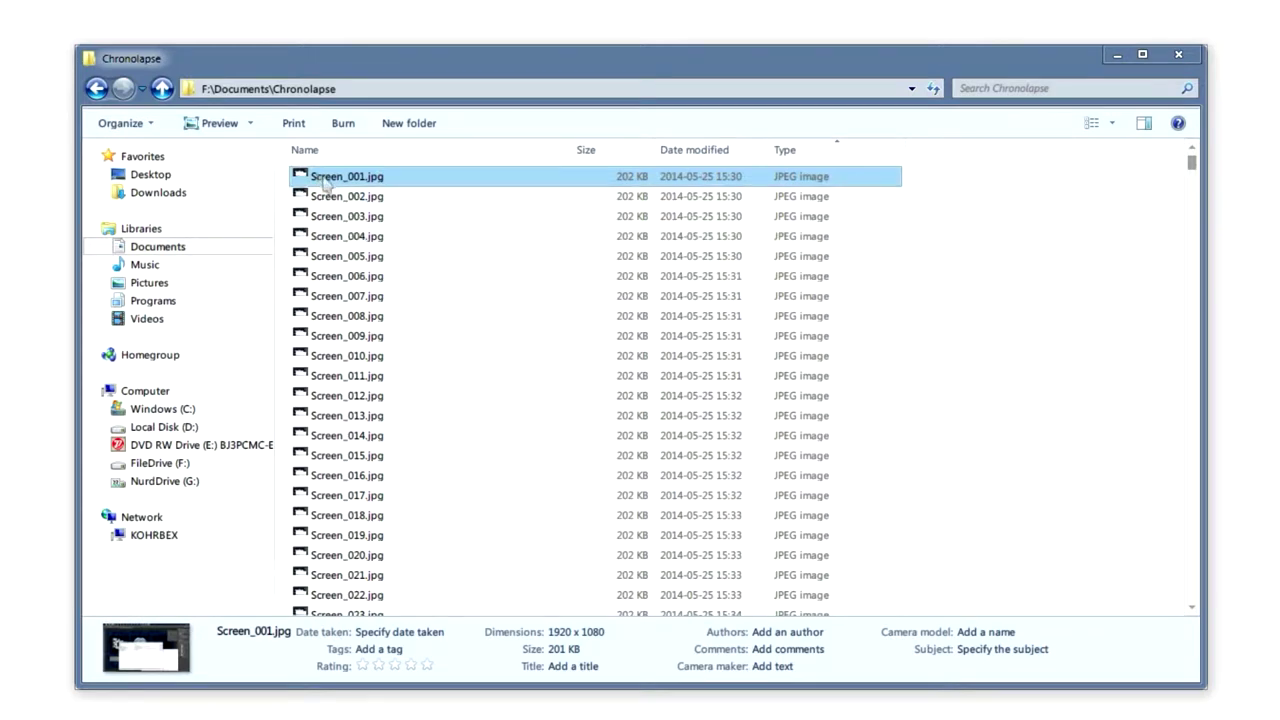
pyautogui.moveTo(345, 183)
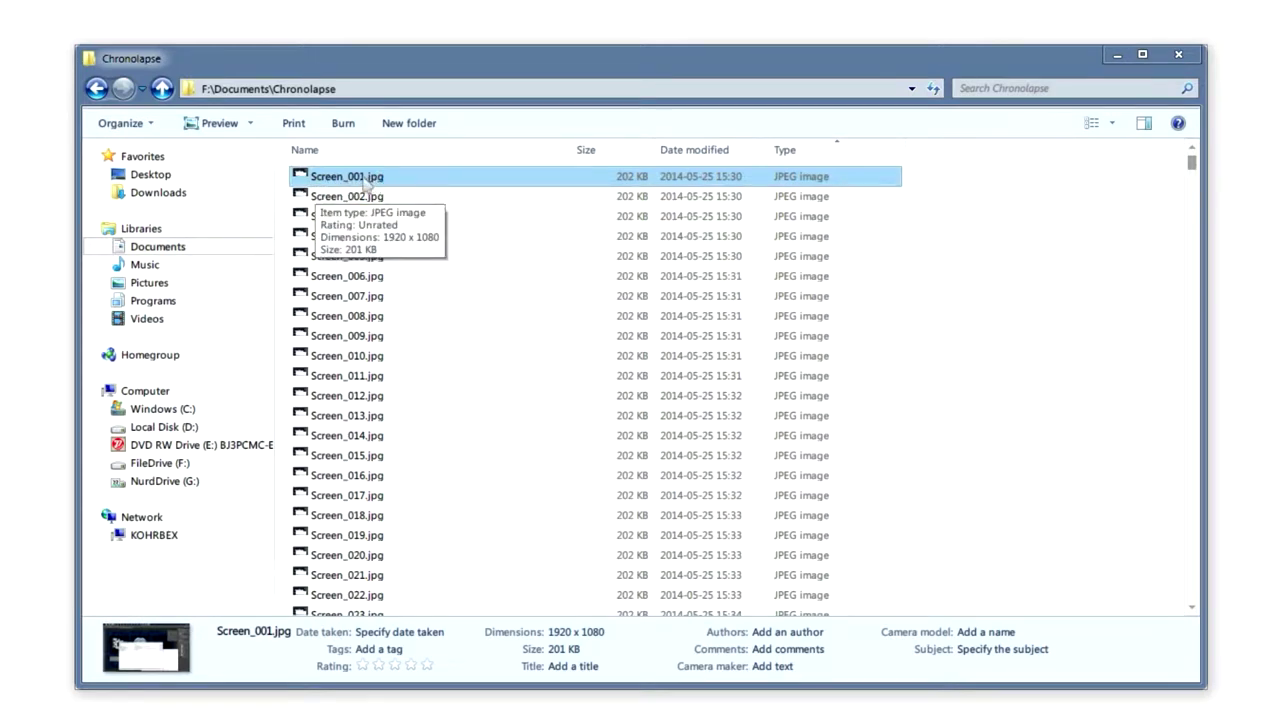
pyautogui.click(928, 200)
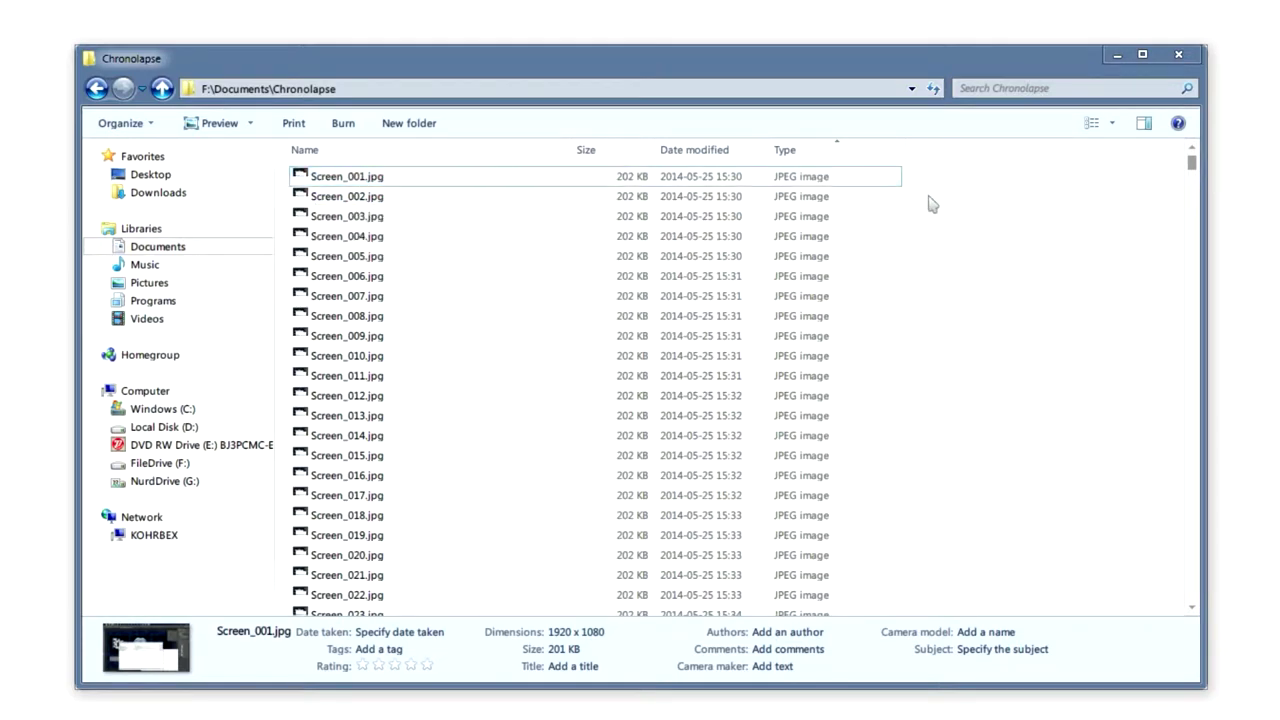
pyautogui.click(355, 181)
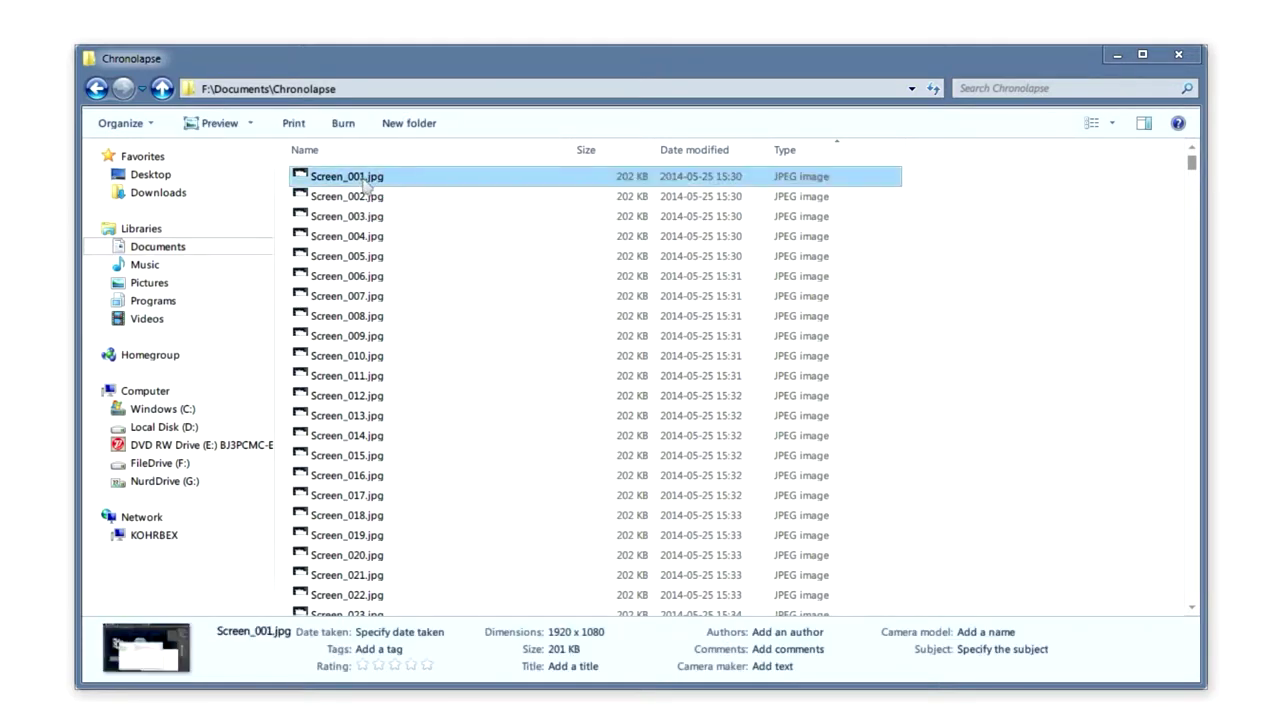
pyautogui.click(362, 200)
pyautogui.click(364, 214)
pyautogui.click(368, 238)
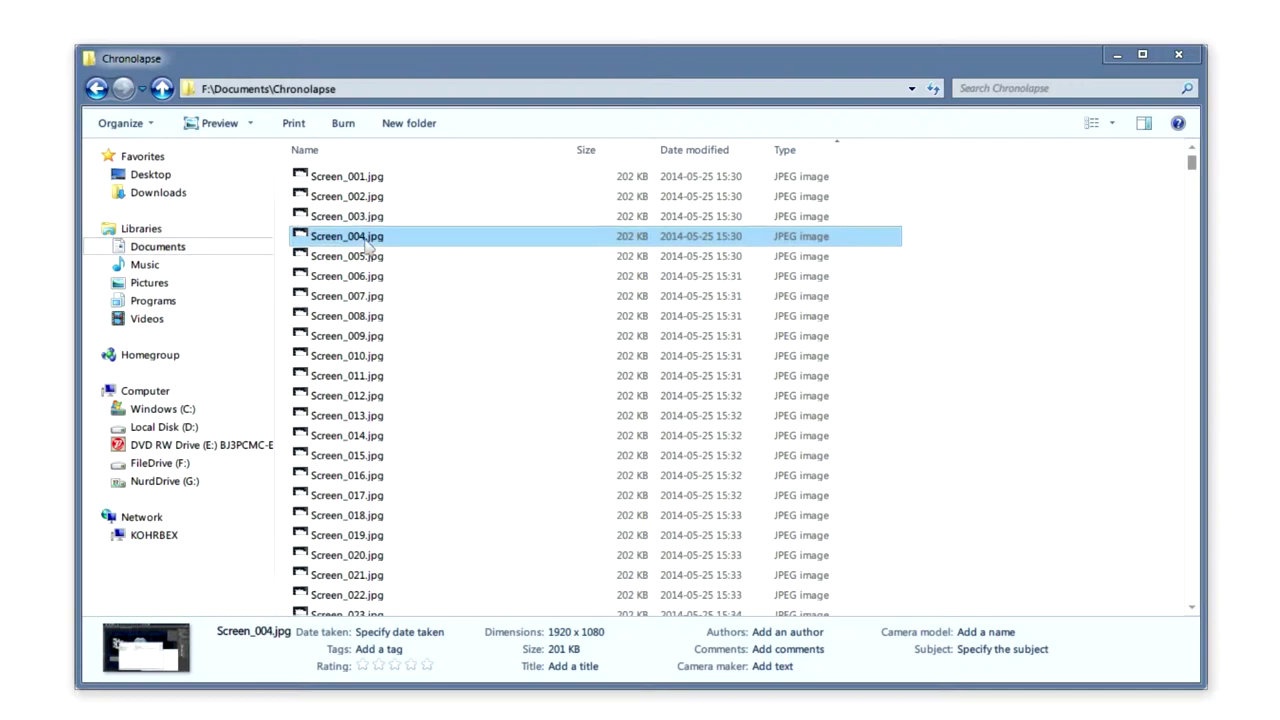
pyautogui.click(1022, 226)
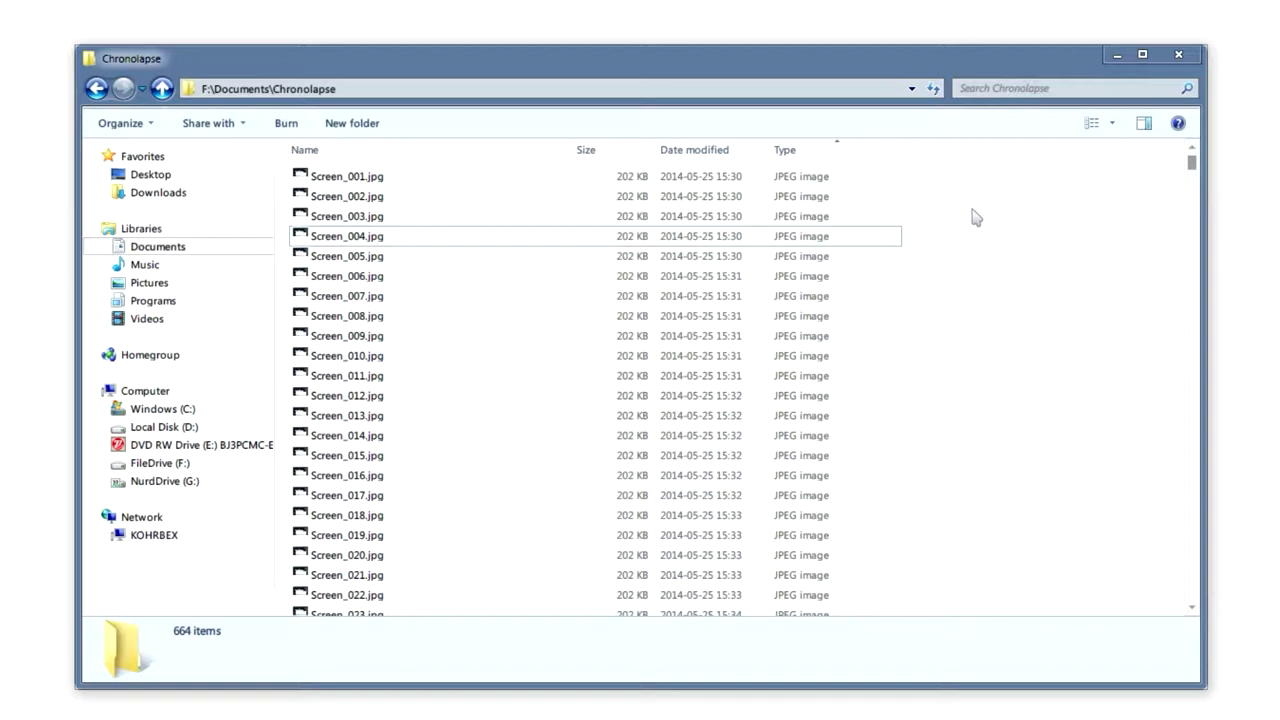
pyautogui.click(382, 178)
pyautogui.click(1117, 55)
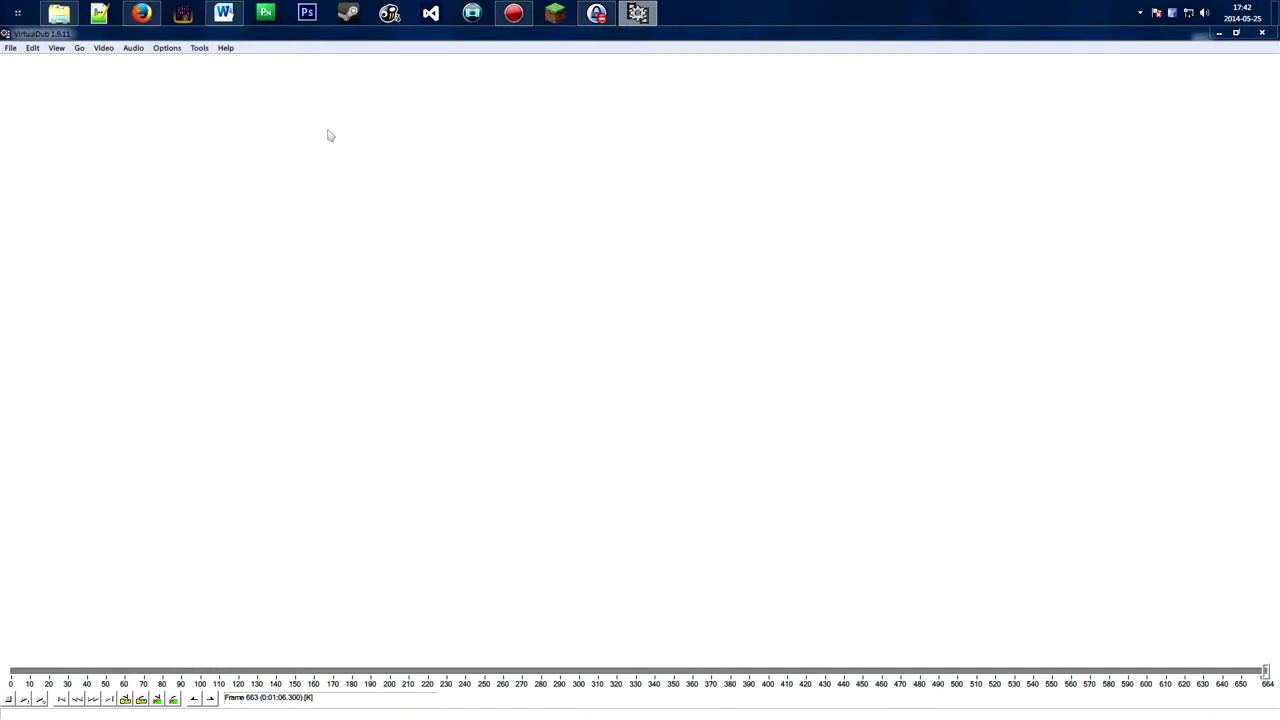
# Open Screen_001.jpg from the Chronolapse folder so the 664-image sequence loads as video
pyautogui.click(10, 48)
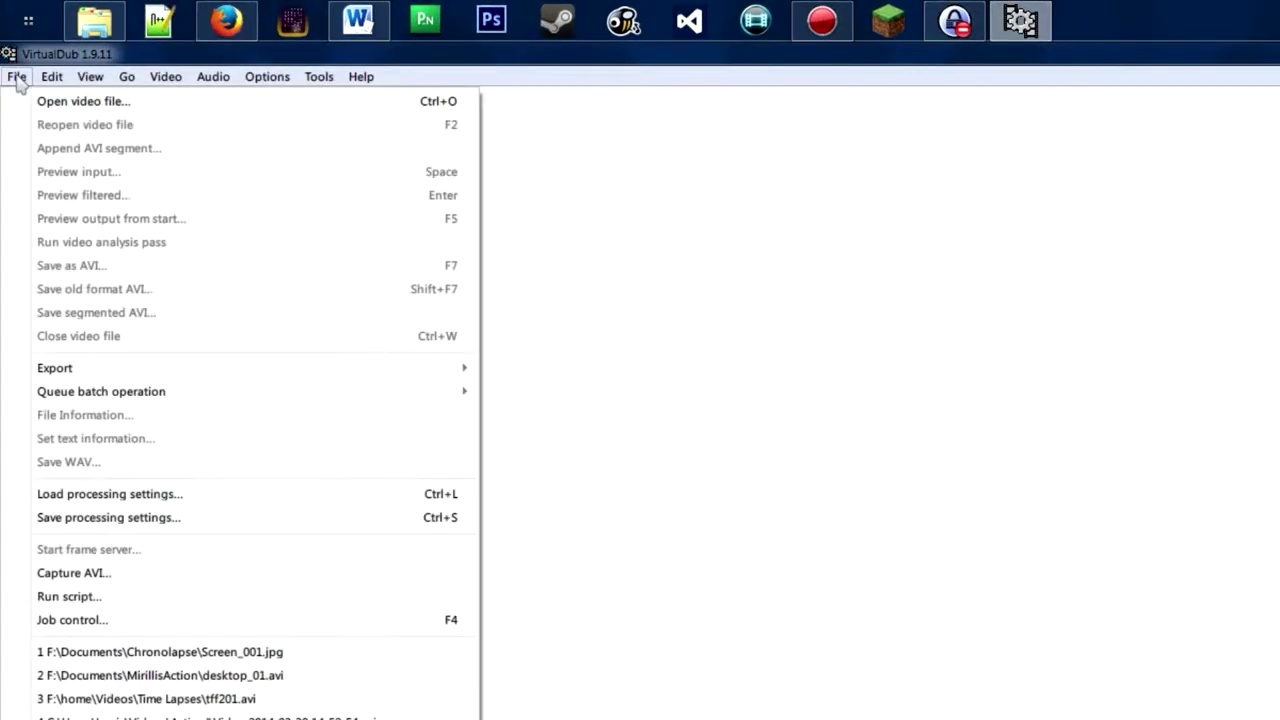
pyautogui.click(85, 108)
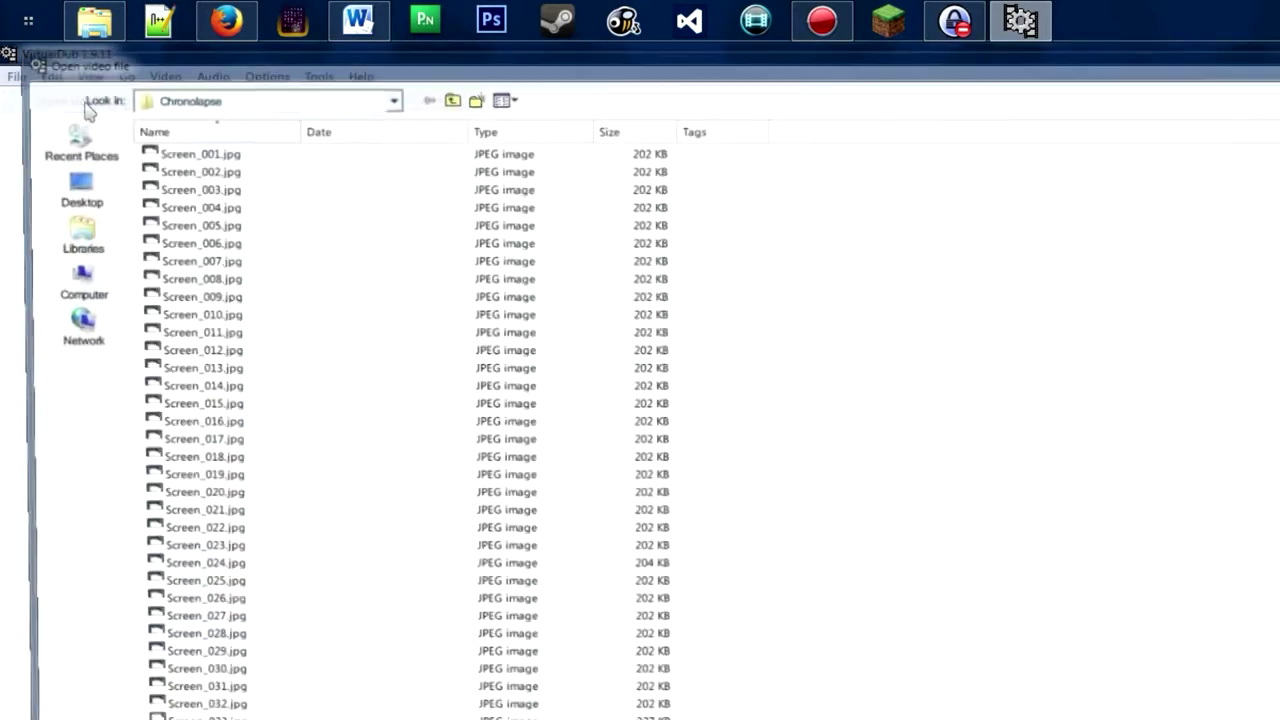
pyautogui.click(266, 108)
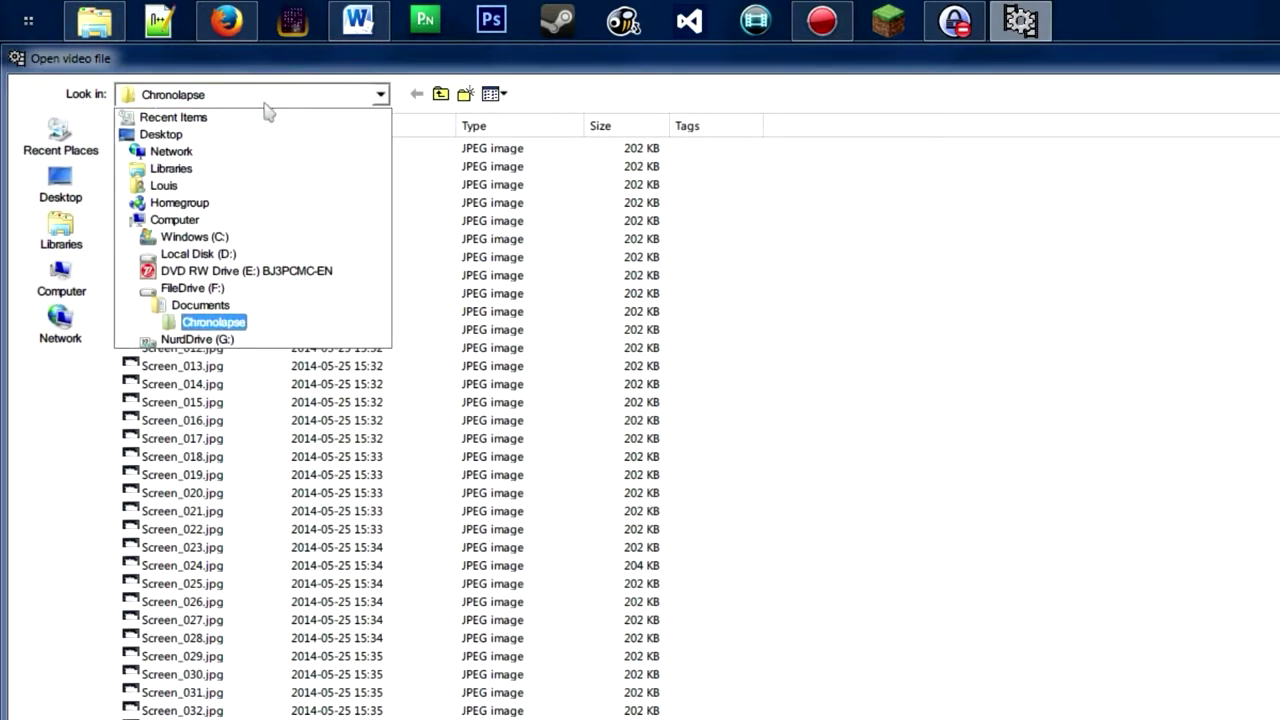
pyautogui.click(240, 322)
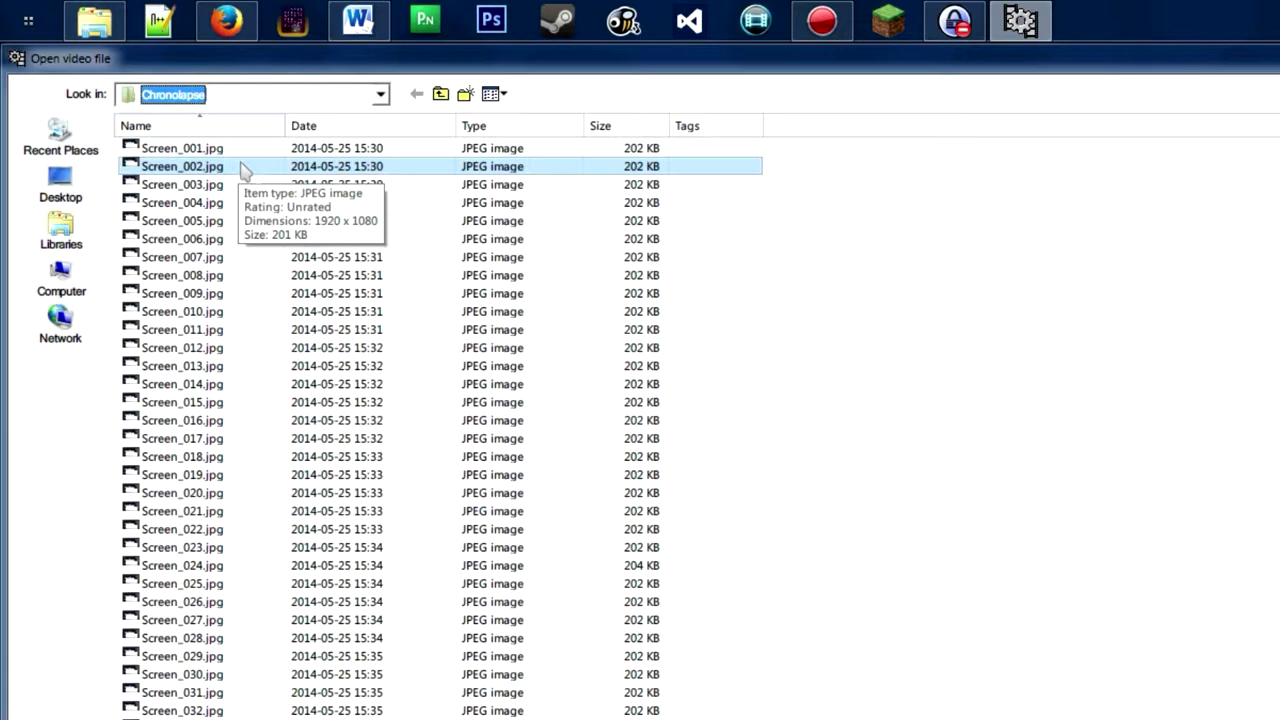
pyautogui.click(200, 150)
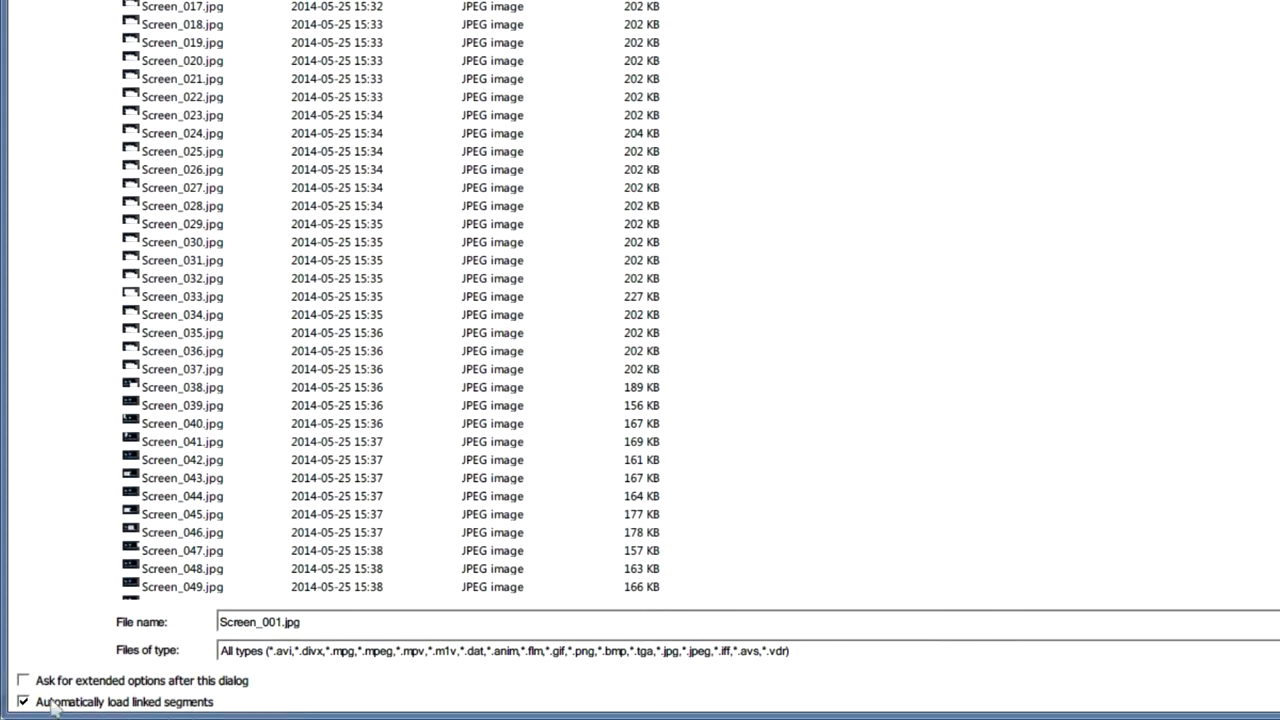
pyautogui.click(1253, 624)
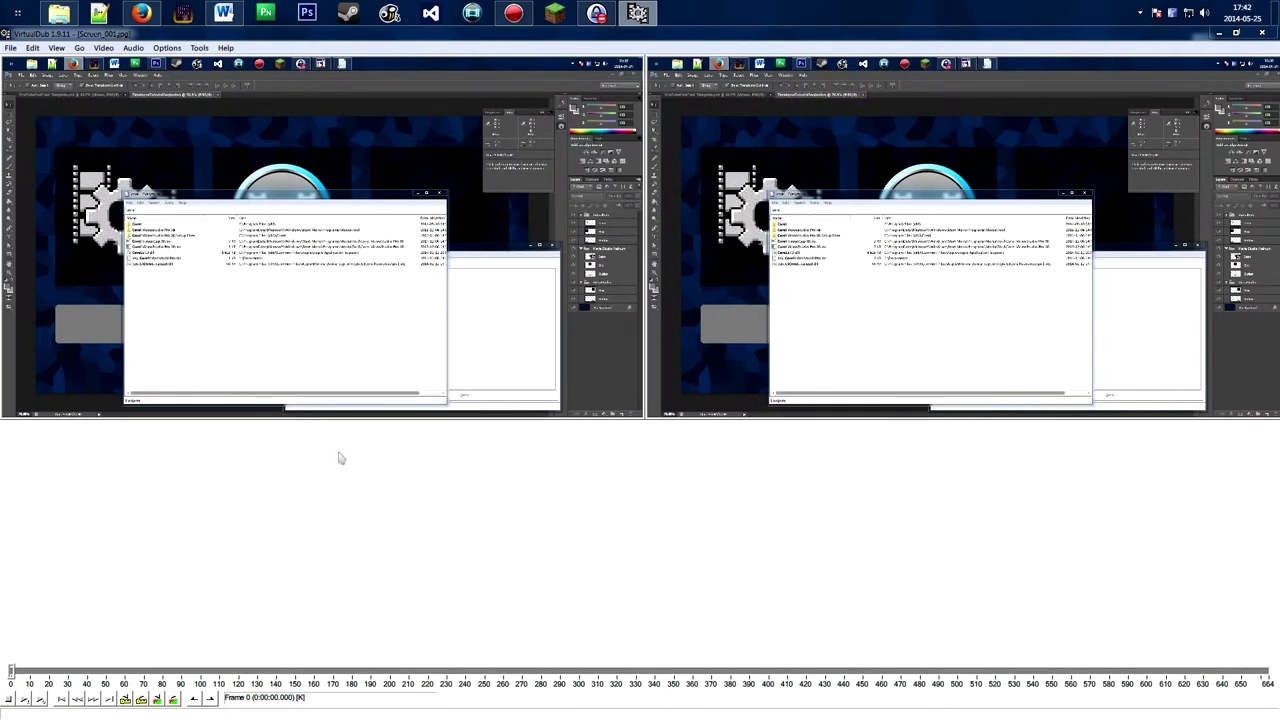
pyautogui.click(40, 699)
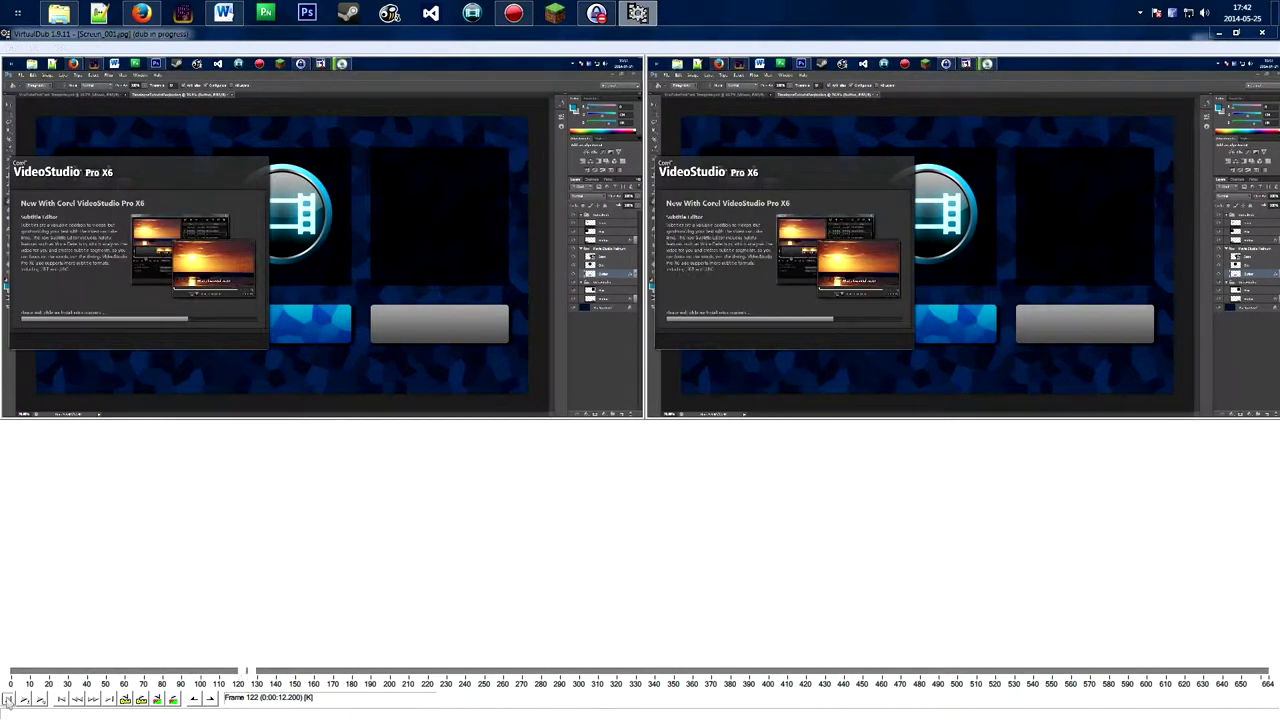
pyautogui.press('Escape')
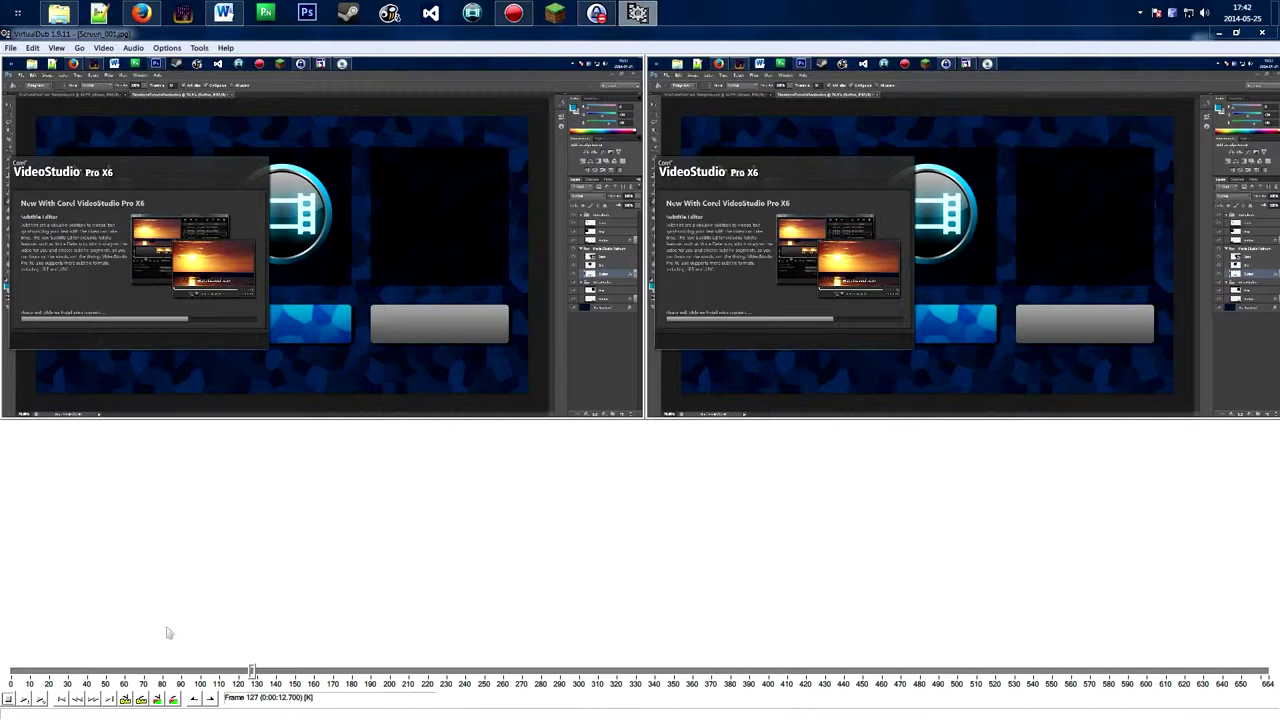
pyautogui.moveTo(252, 672); pyautogui.dragTo(11, 672)
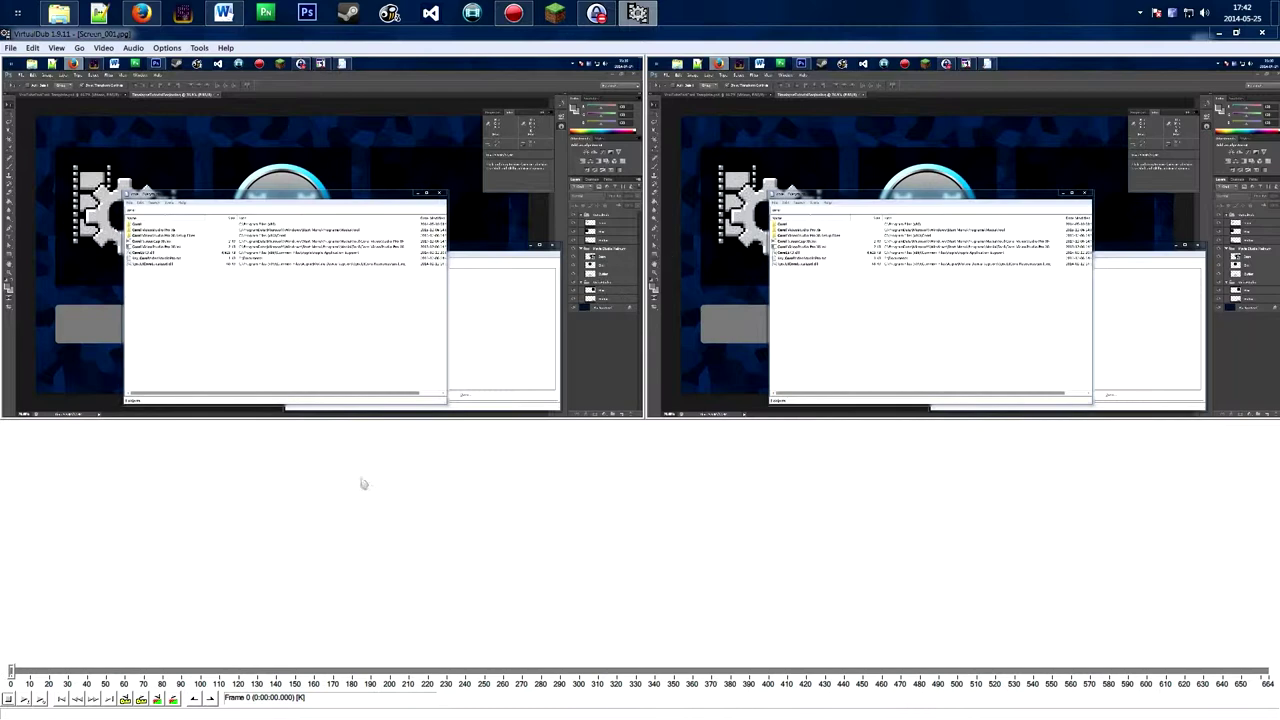
pyautogui.click(199, 672)
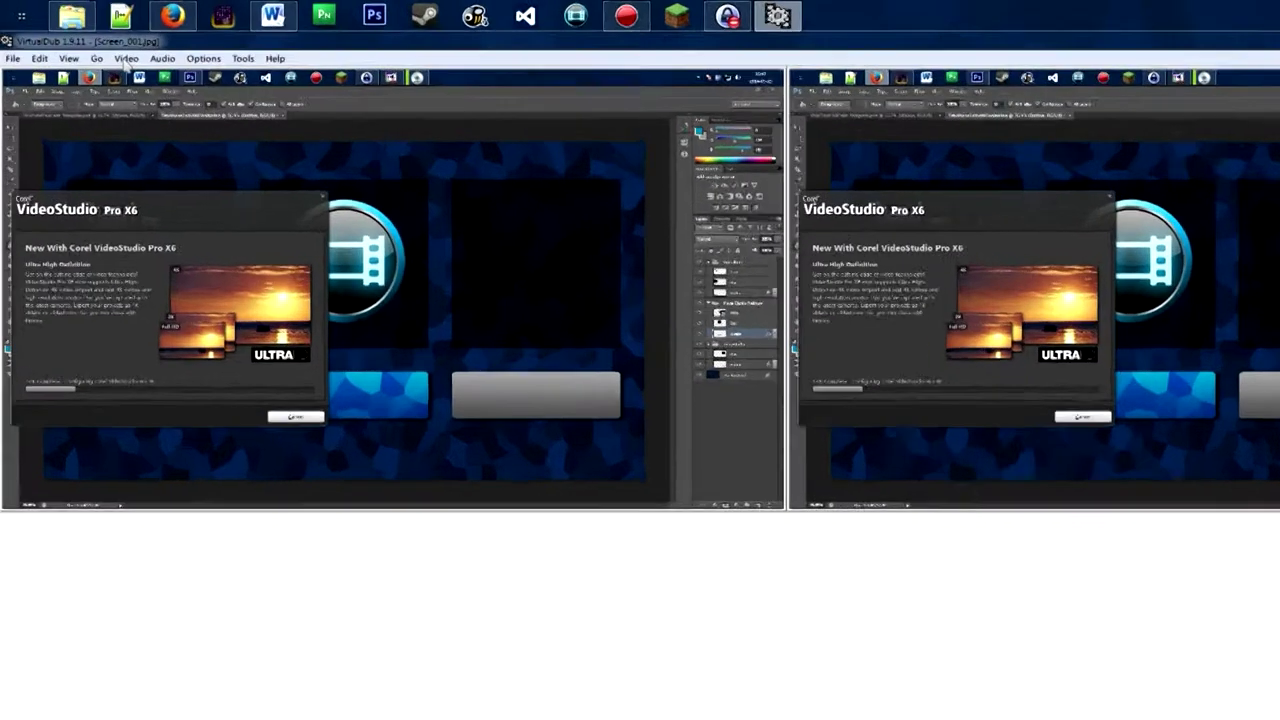
pyautogui.click(103, 48)
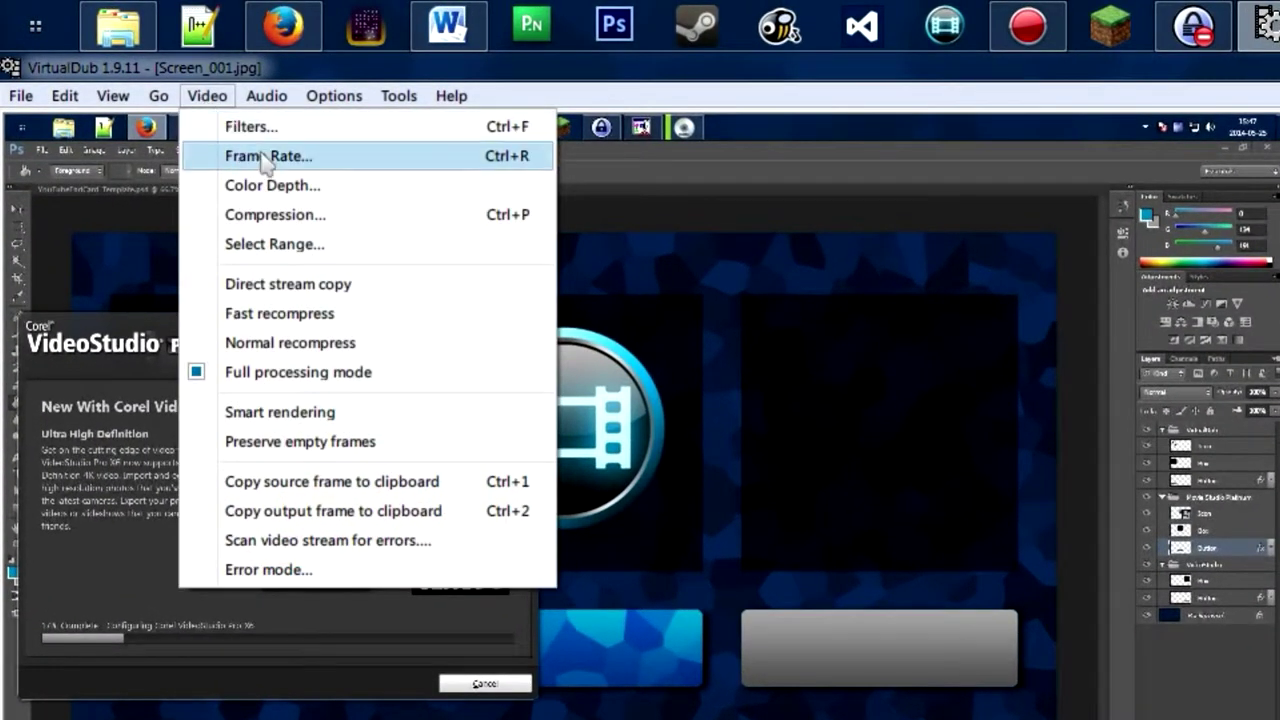
pyautogui.click(265, 157)
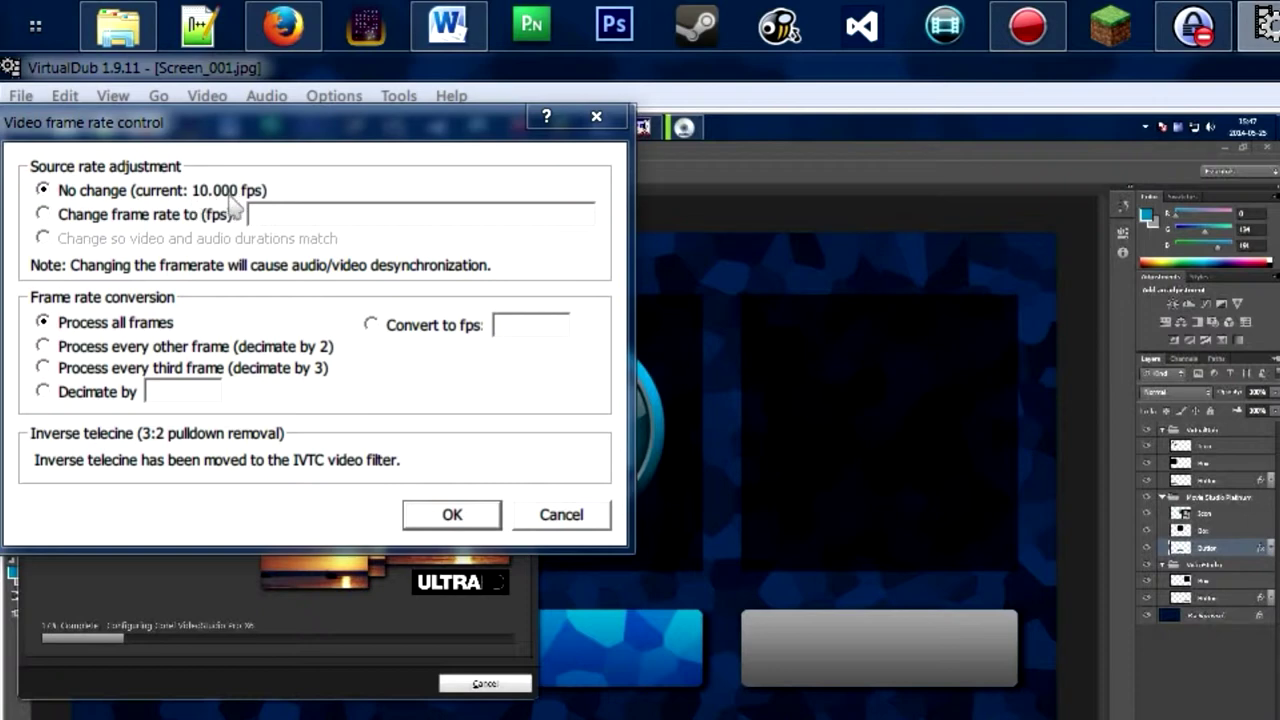
pyautogui.click(177, 222)
pyautogui.write('20')
pyautogui.click(111, 190)
pyautogui.click(451, 515)
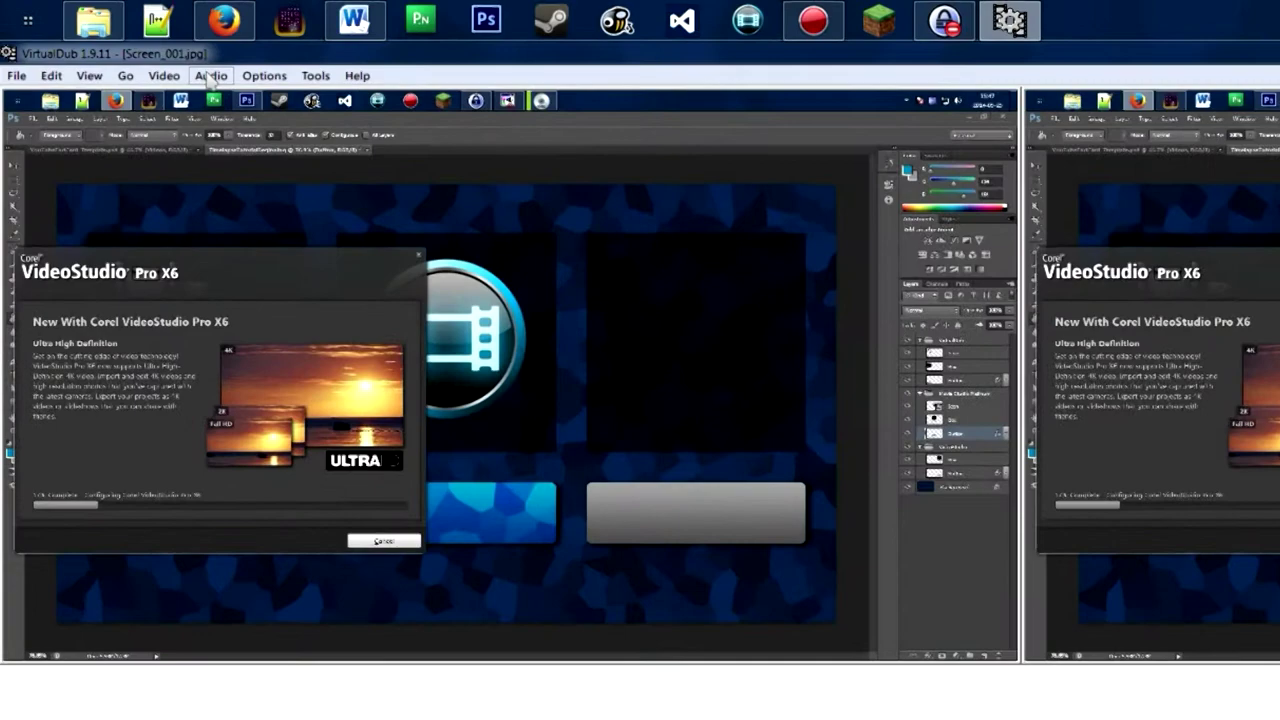
pyautogui.click(133, 49)
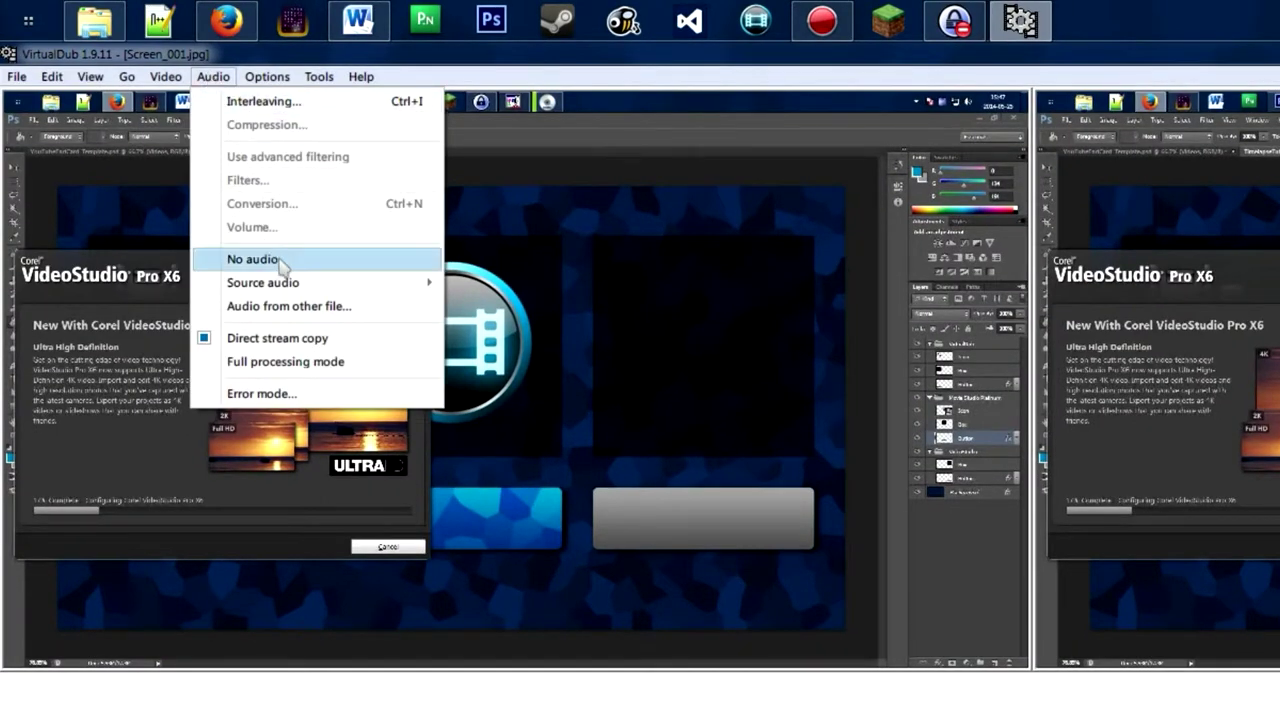
pyautogui.click(298, 313)
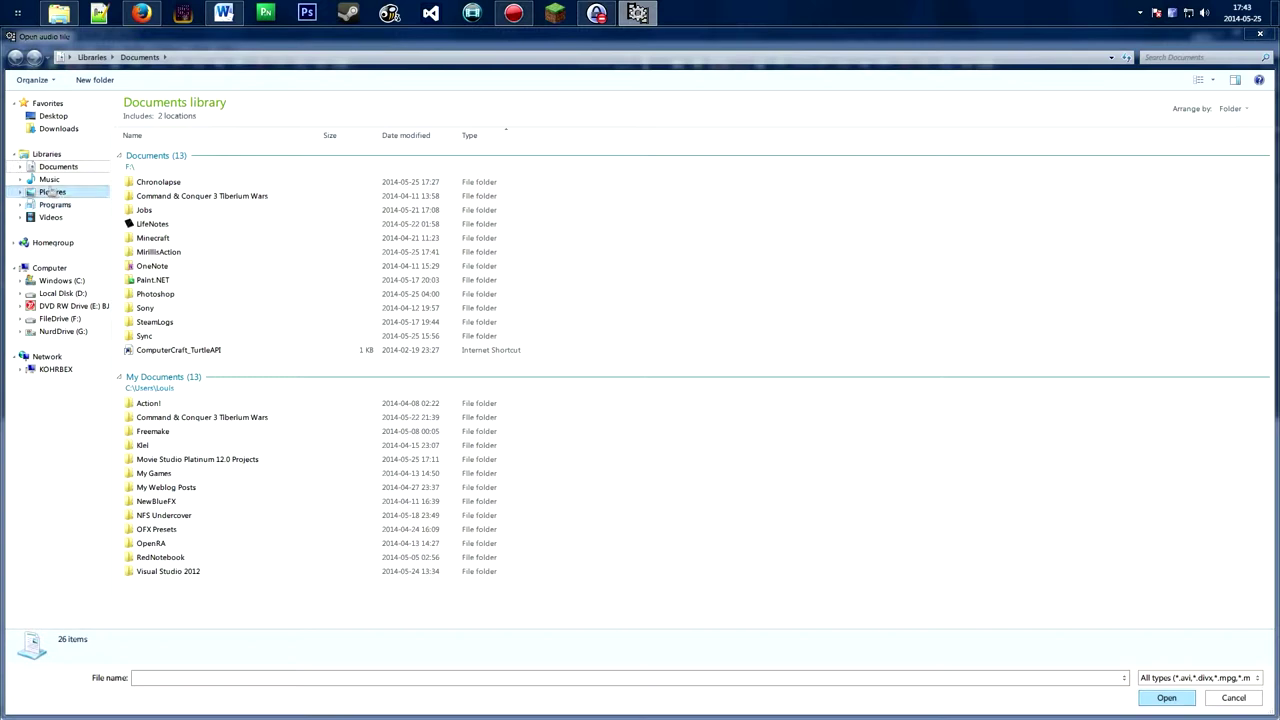
pyautogui.click(49, 179)
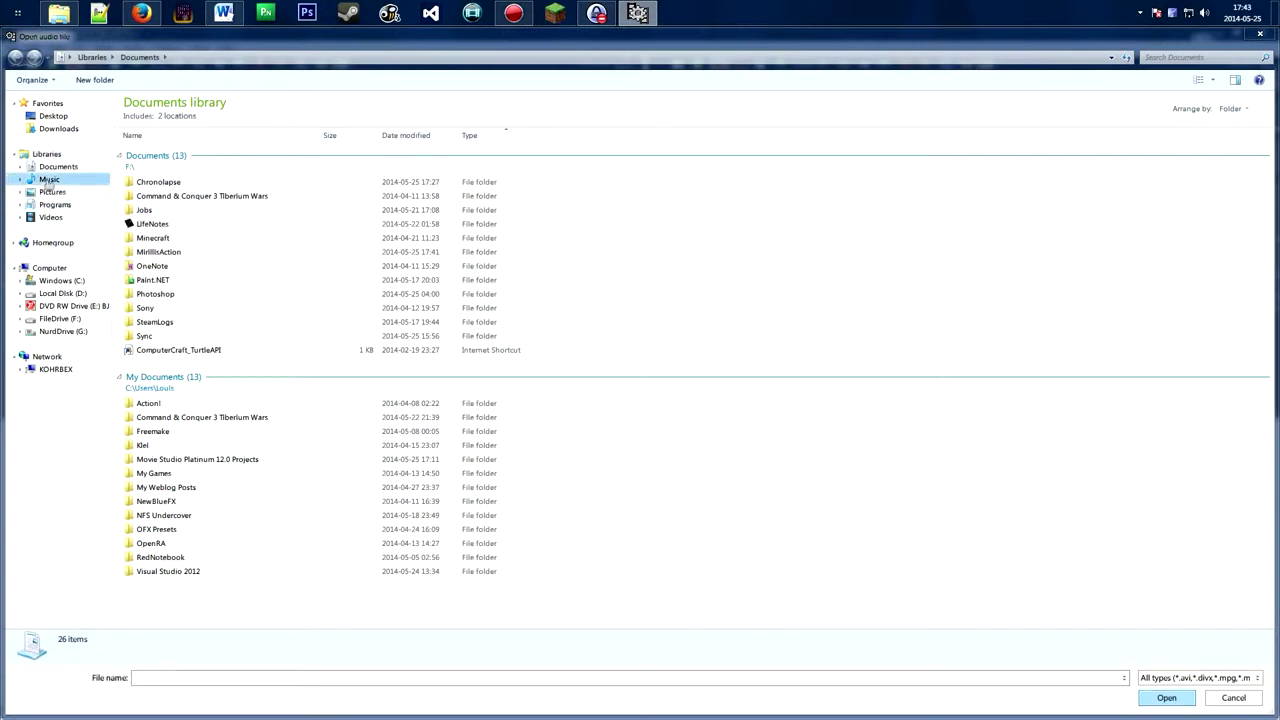
pyautogui.doubleClick(448, 200)
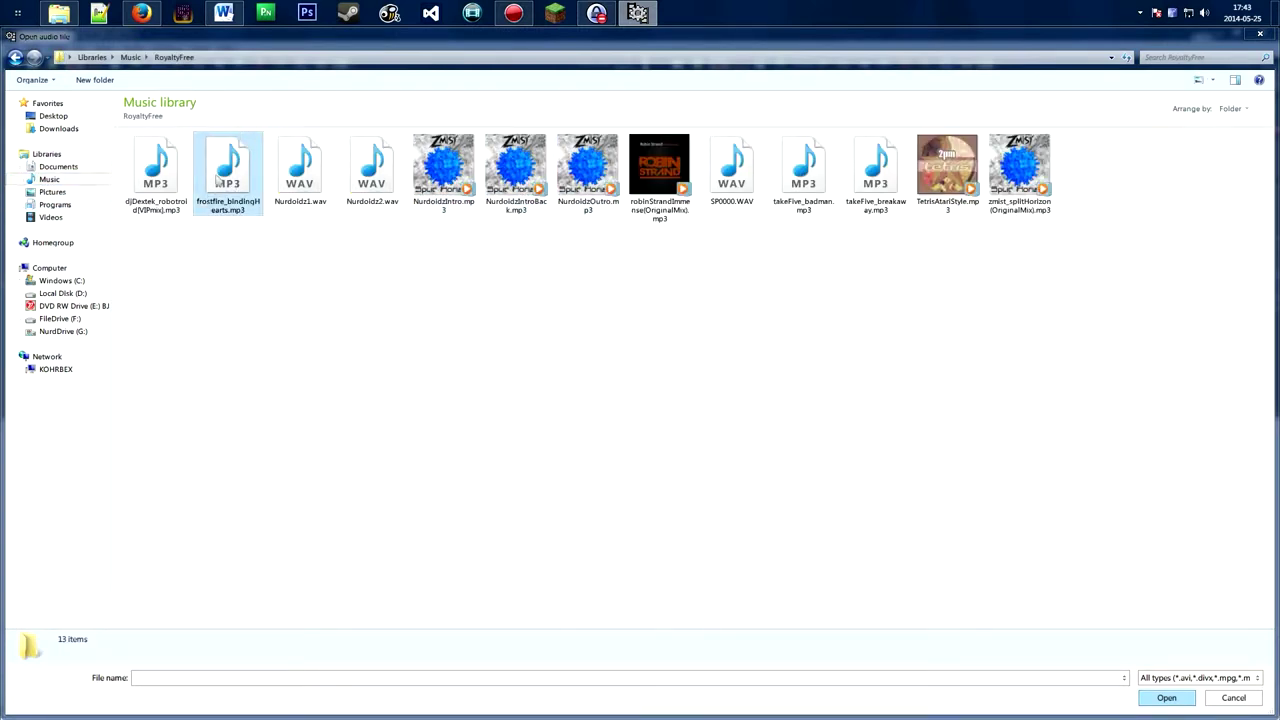
pyautogui.click(1233, 697)
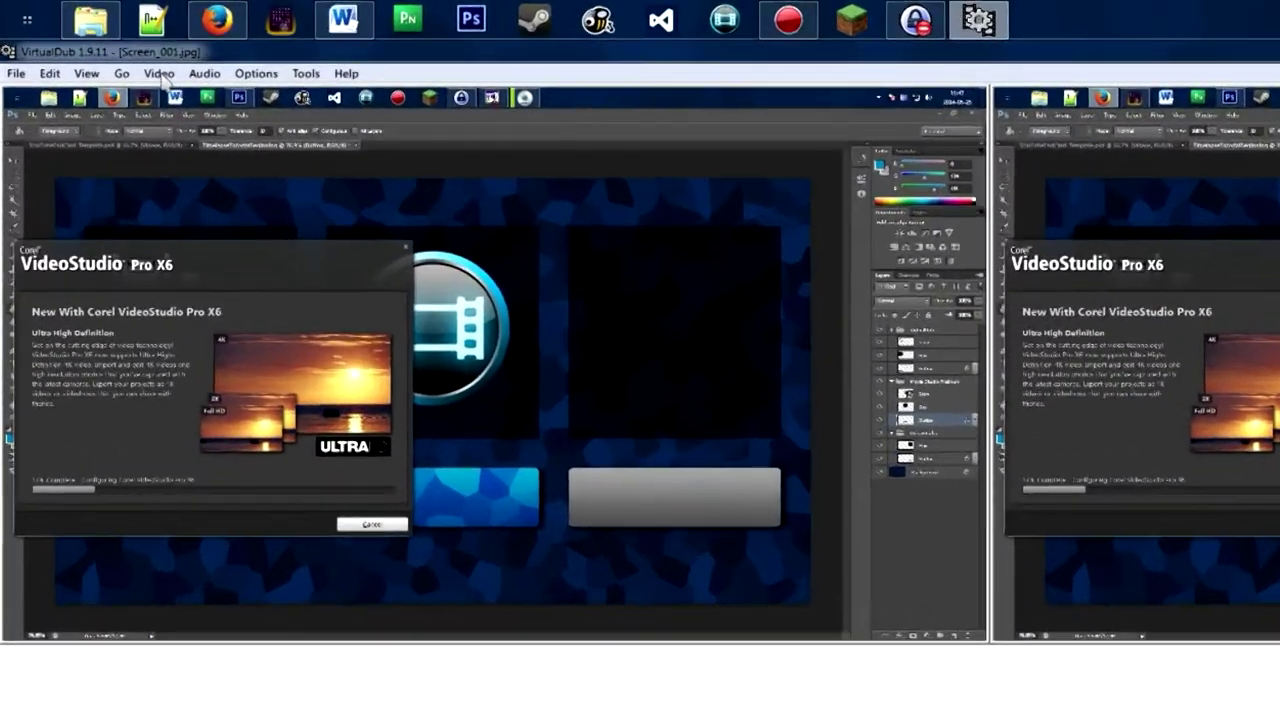
# Add a Resize filter from the video filter list
pyautogui.click(103, 48)
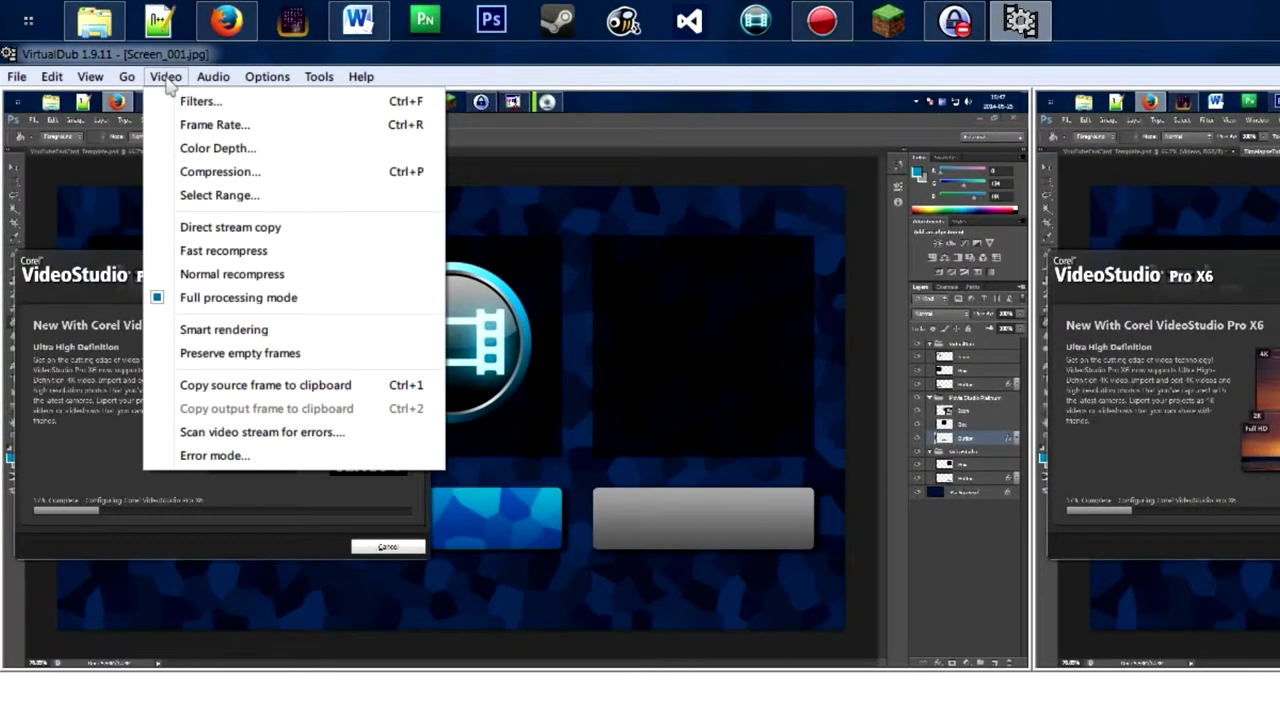
pyautogui.click(186, 103)
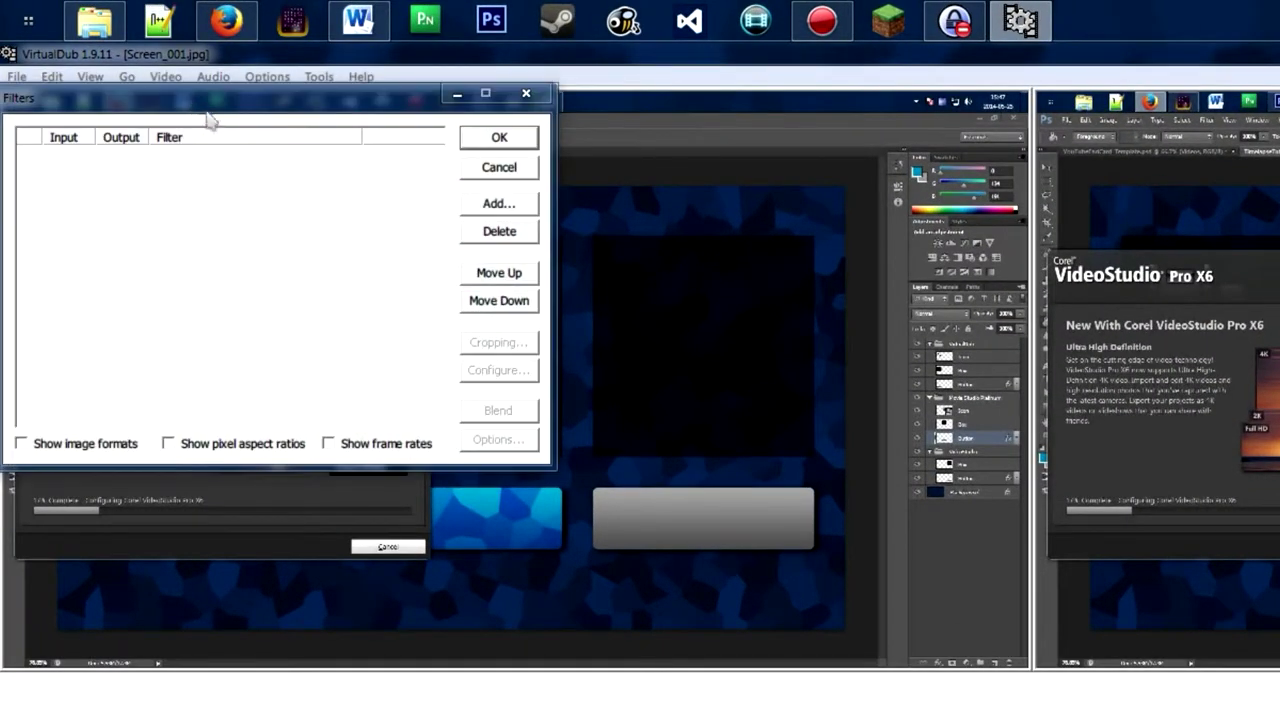
pyautogui.click(509, 205)
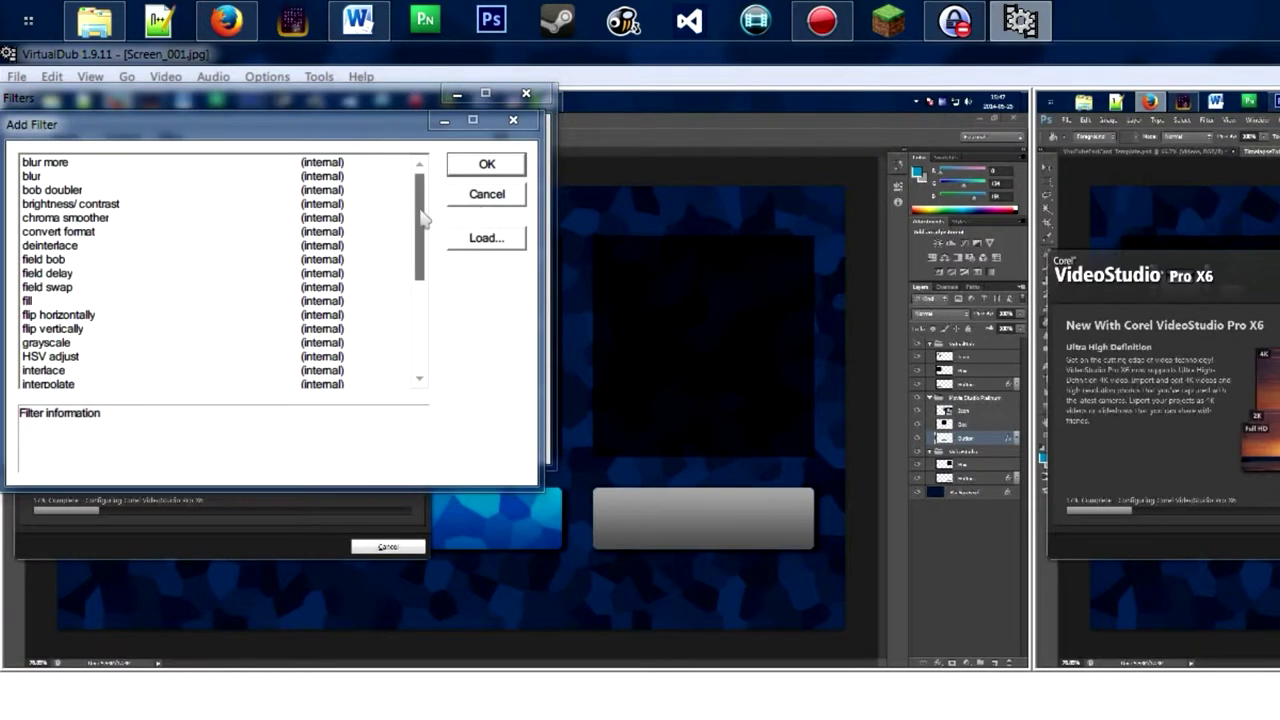
pyautogui.moveTo(421, 220); pyautogui.dragTo(420, 322)
pyautogui.click(45, 315)
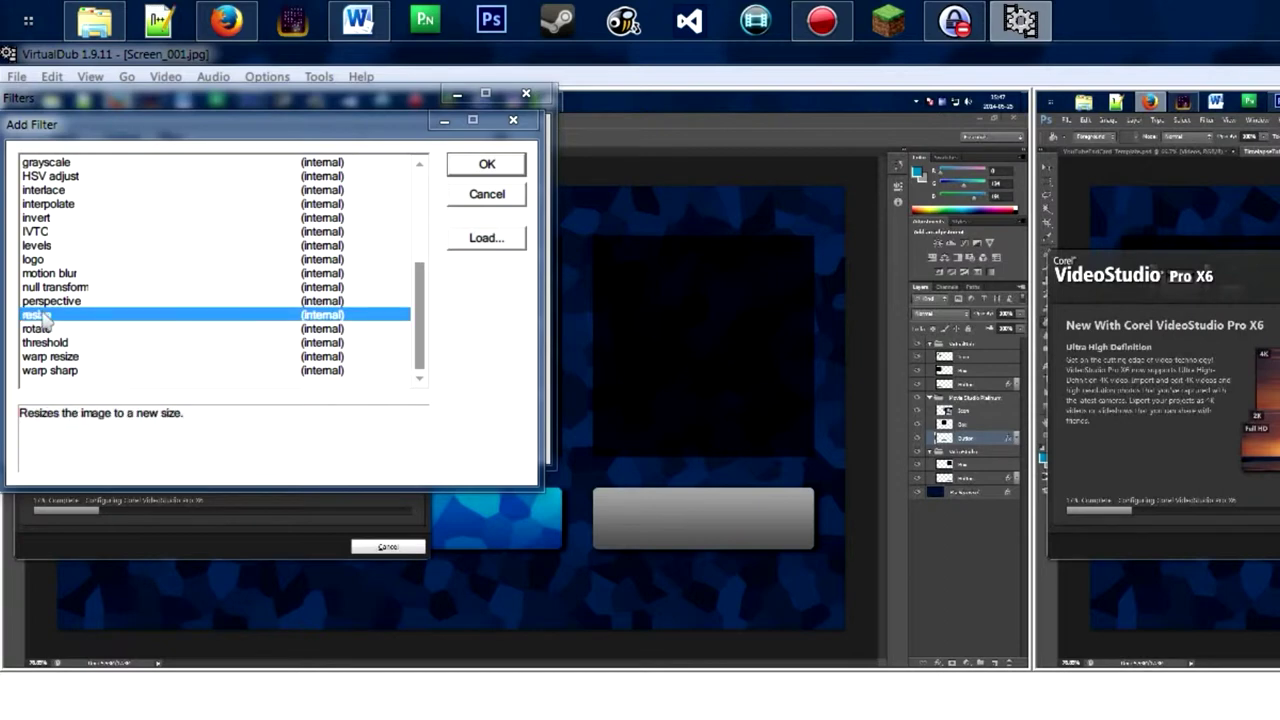
pyautogui.click(490, 166)
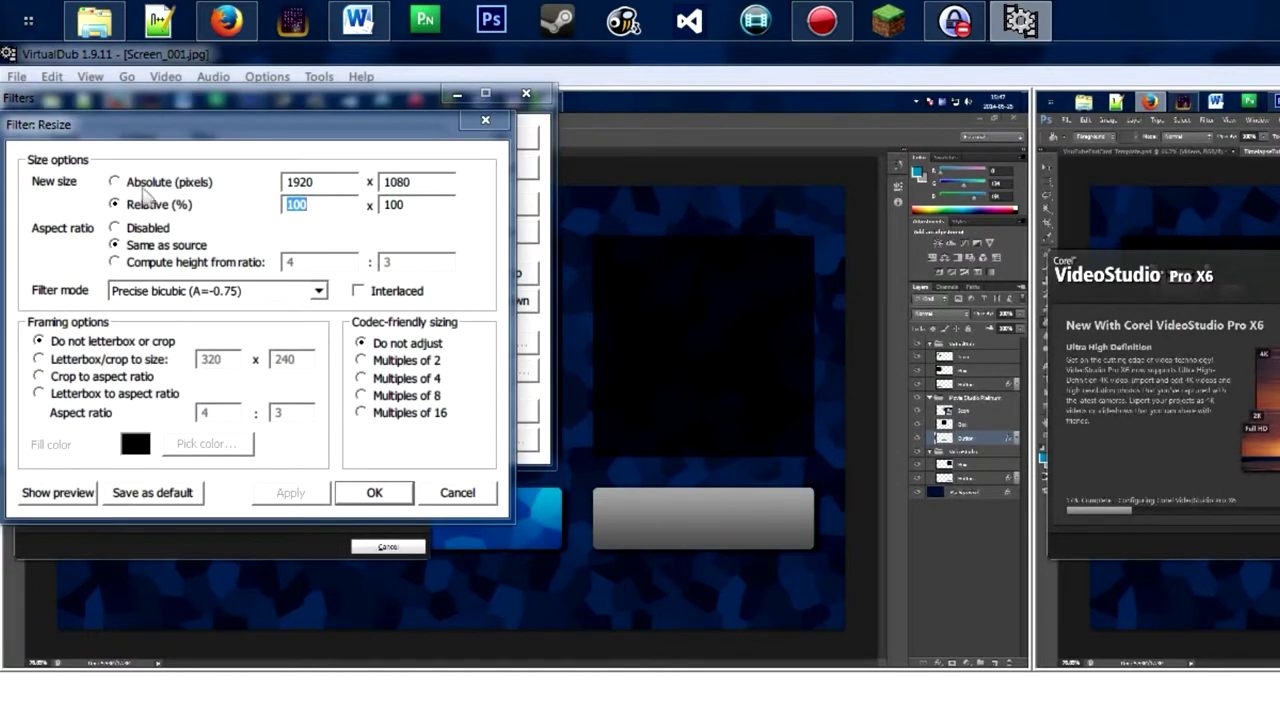
# Try an absolute 1280-pixel width, then cancel both the resize and the filter dialogs
pyautogui.click(113, 183)
pyautogui.moveTo(341, 182); pyautogui.dragTo(284, 183)
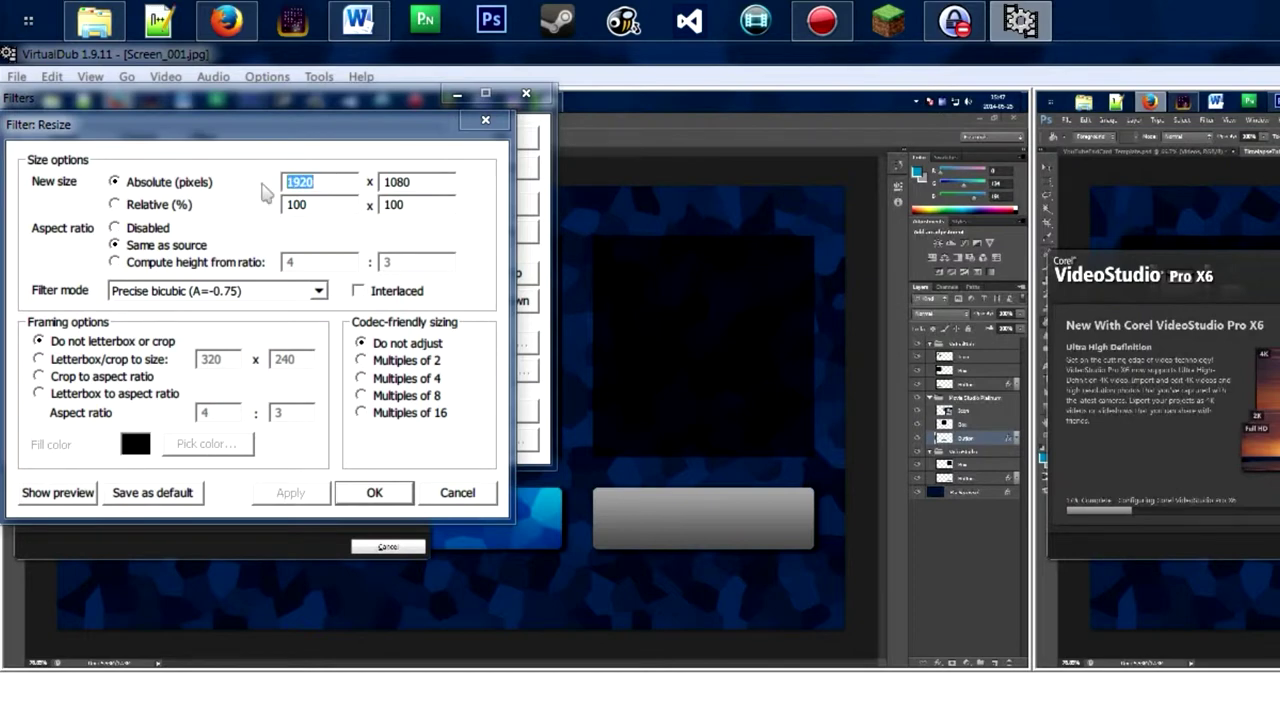
pyautogui.write('1280')
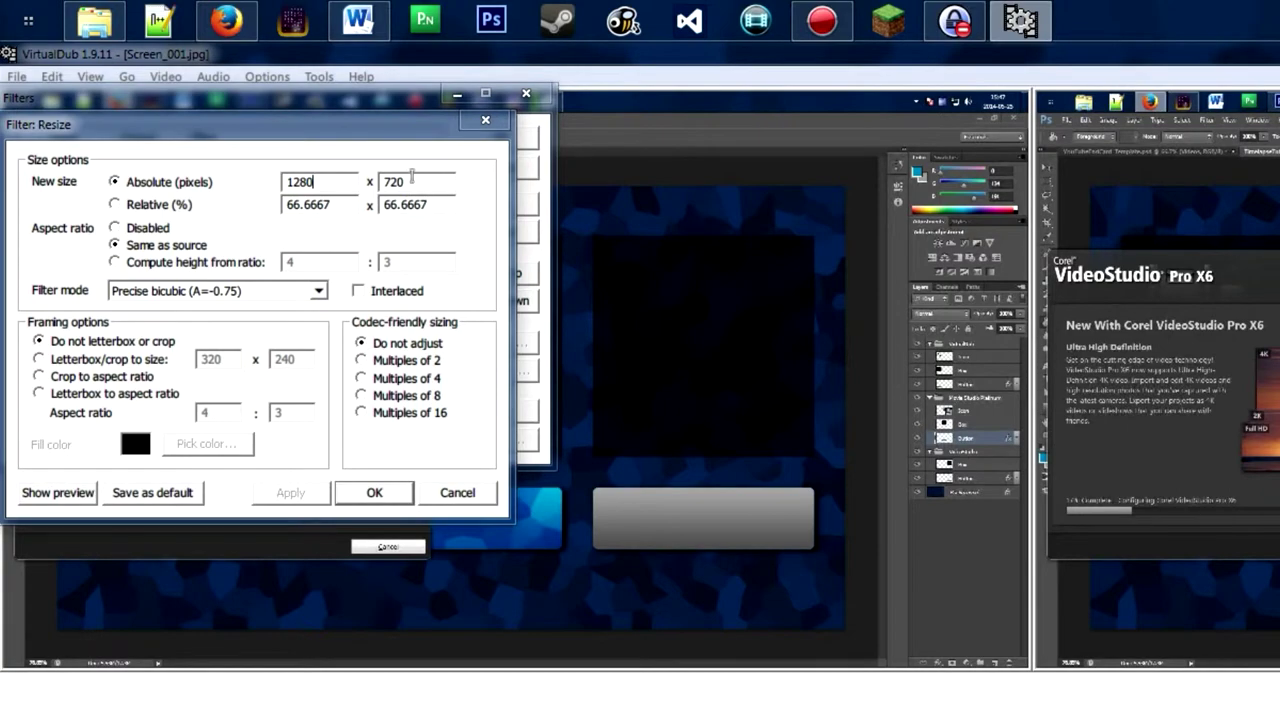
pyautogui.click(456, 495)
pyautogui.click(504, 169)
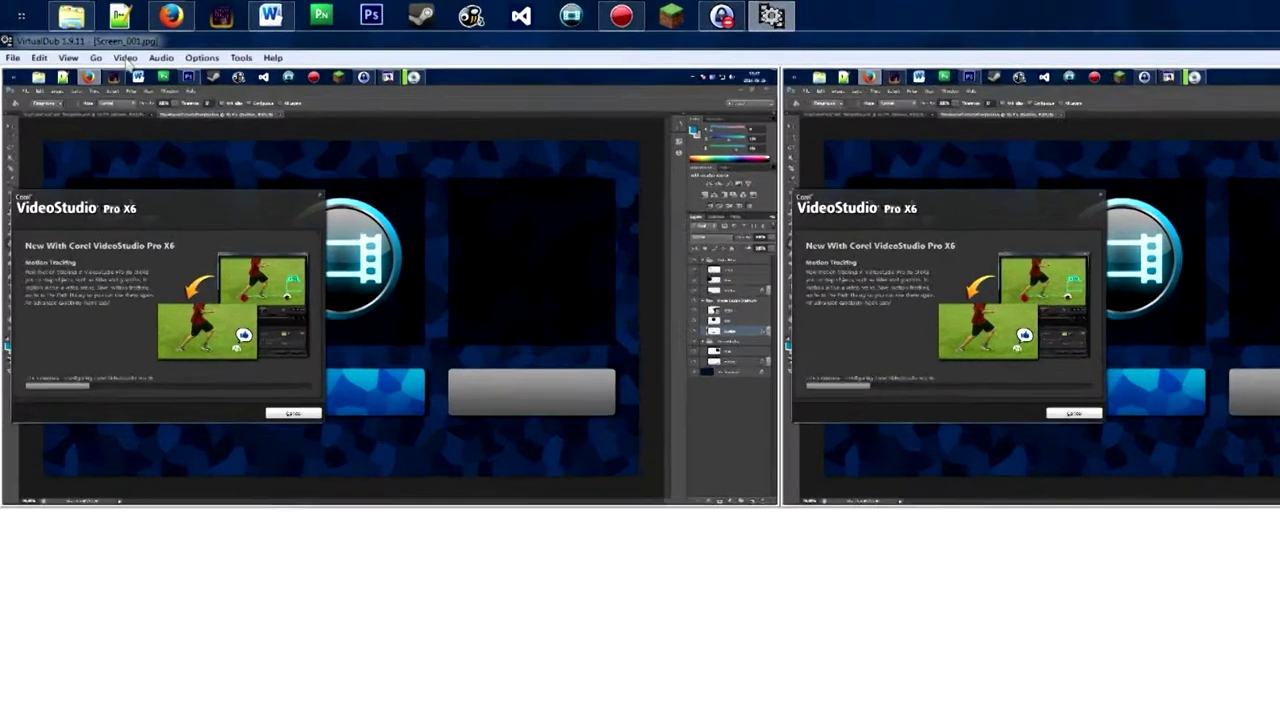
# Browse the codecs, including Lagarith, and set video compression to Xvid MPEG-4 Codec
pyautogui.click(104, 50)
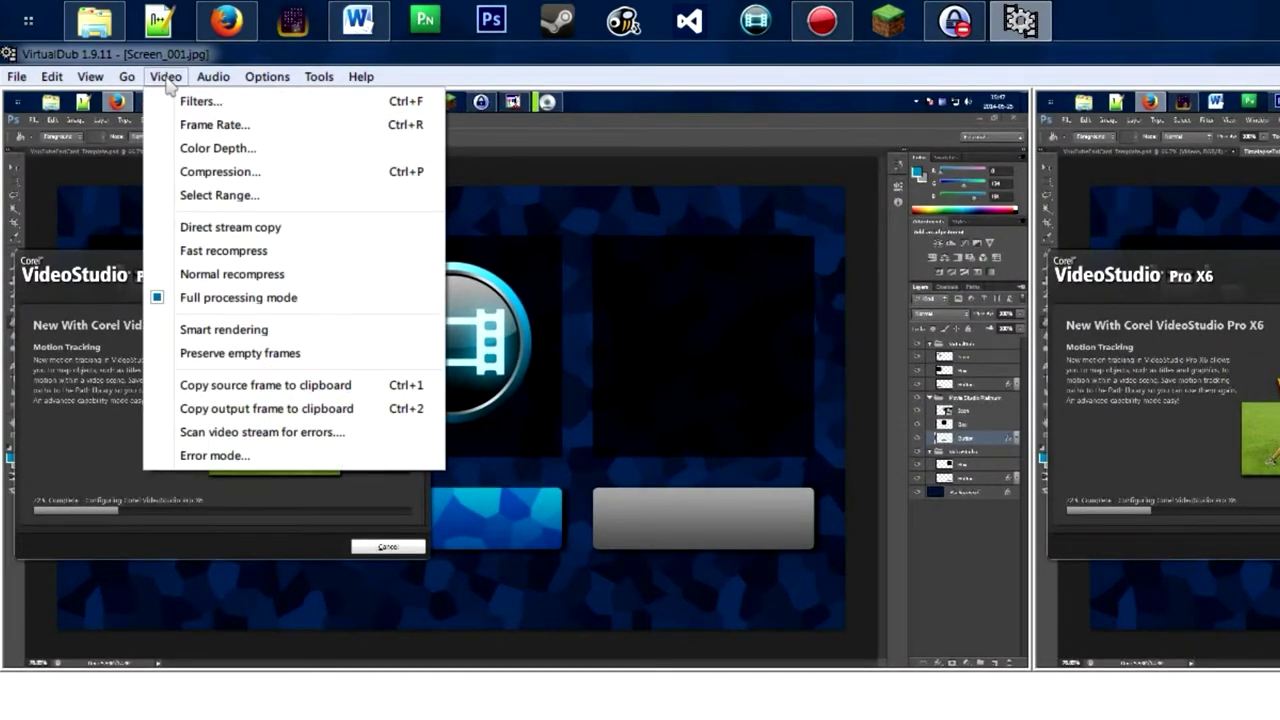
pyautogui.click(216, 175)
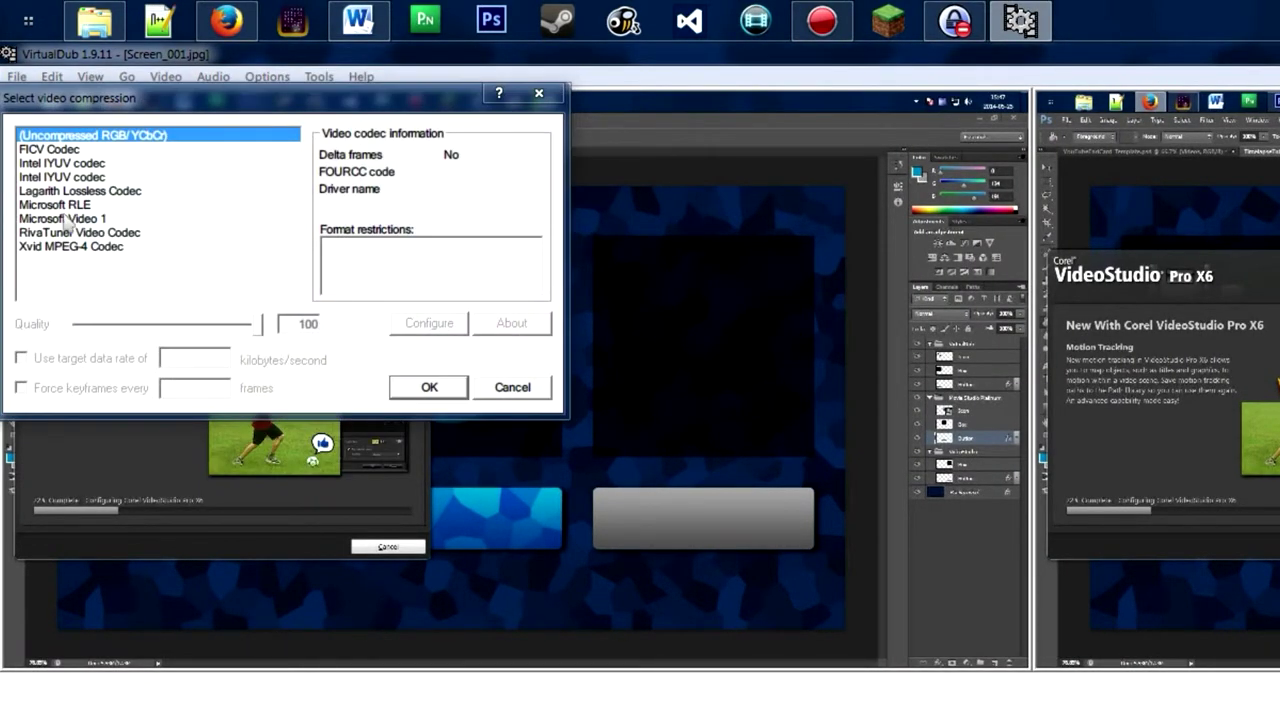
pyautogui.click(65, 149)
pyautogui.click(70, 163)
pyautogui.click(78, 190)
pyautogui.click(80, 247)
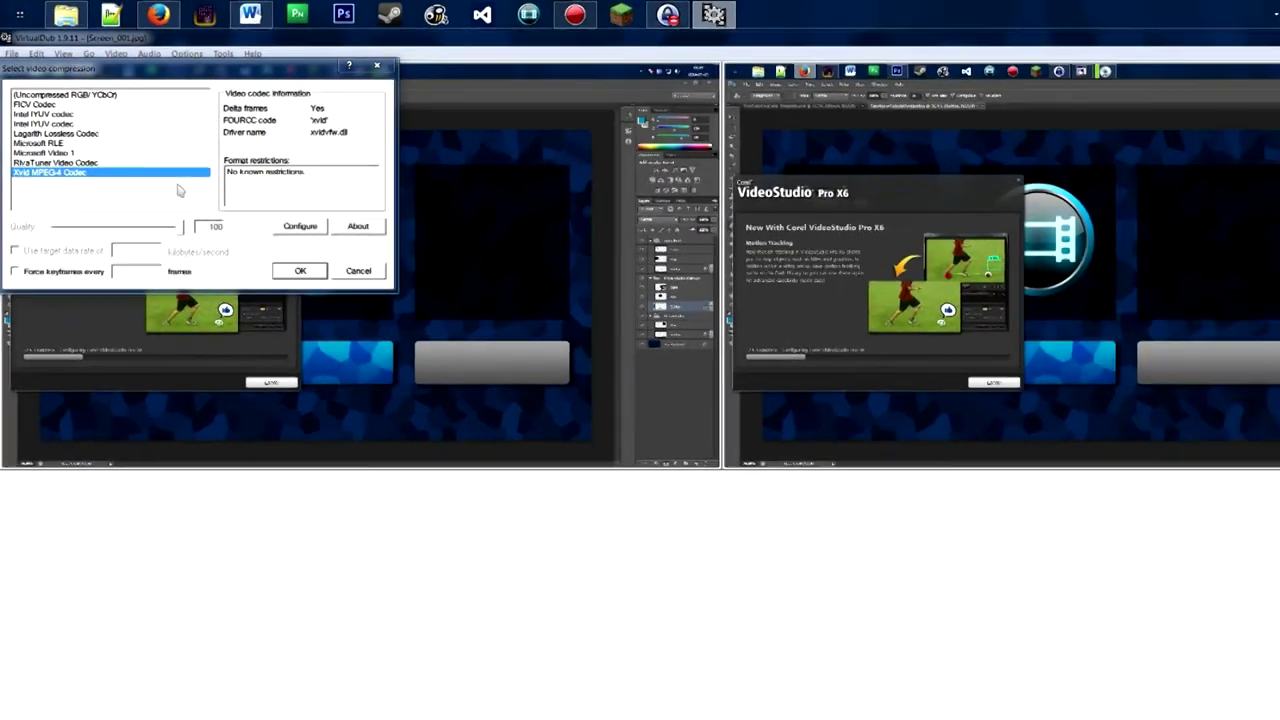
pyautogui.press('Return')
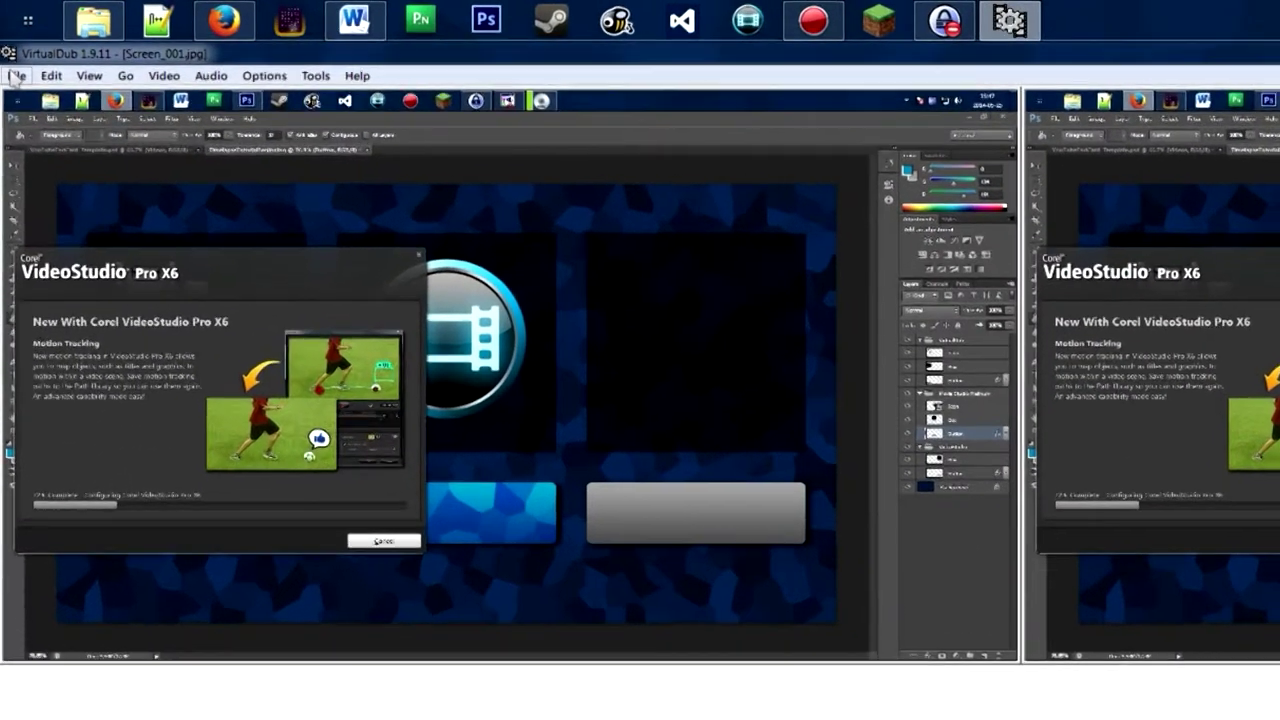
# Save the video as Screen_001.avi in the Videos library
pyautogui.click(11, 48)
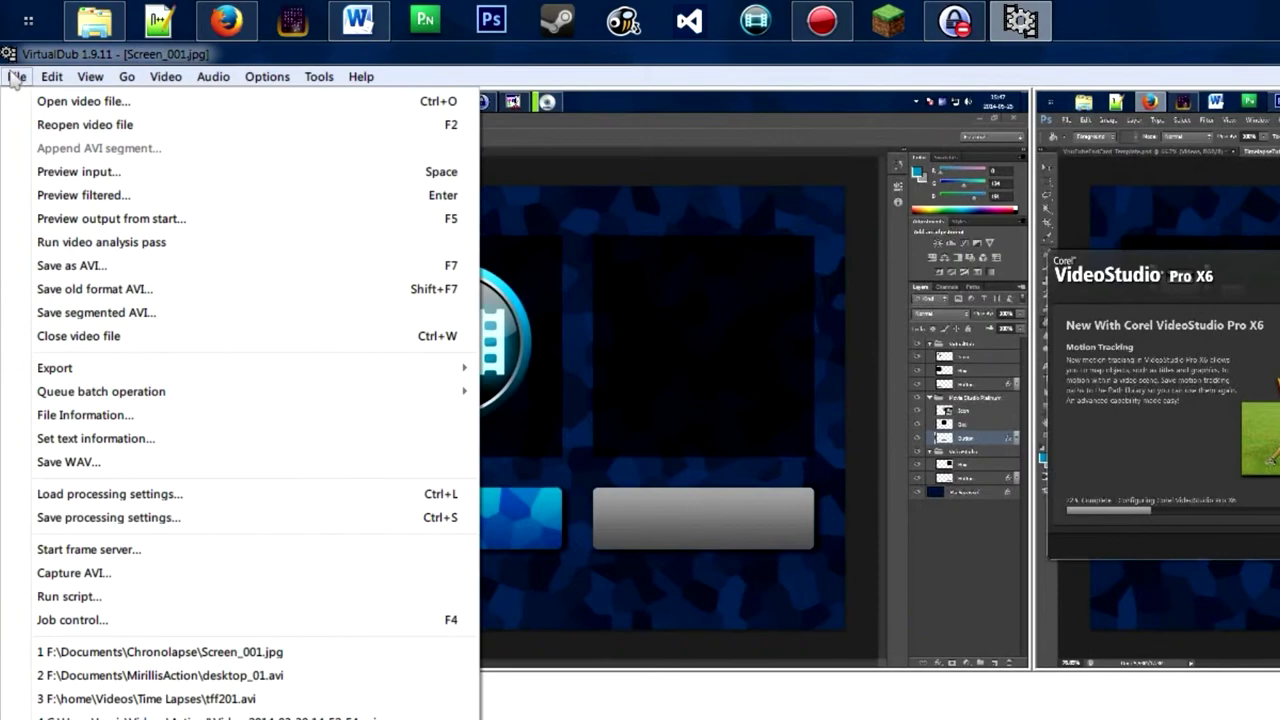
pyautogui.click(95, 267)
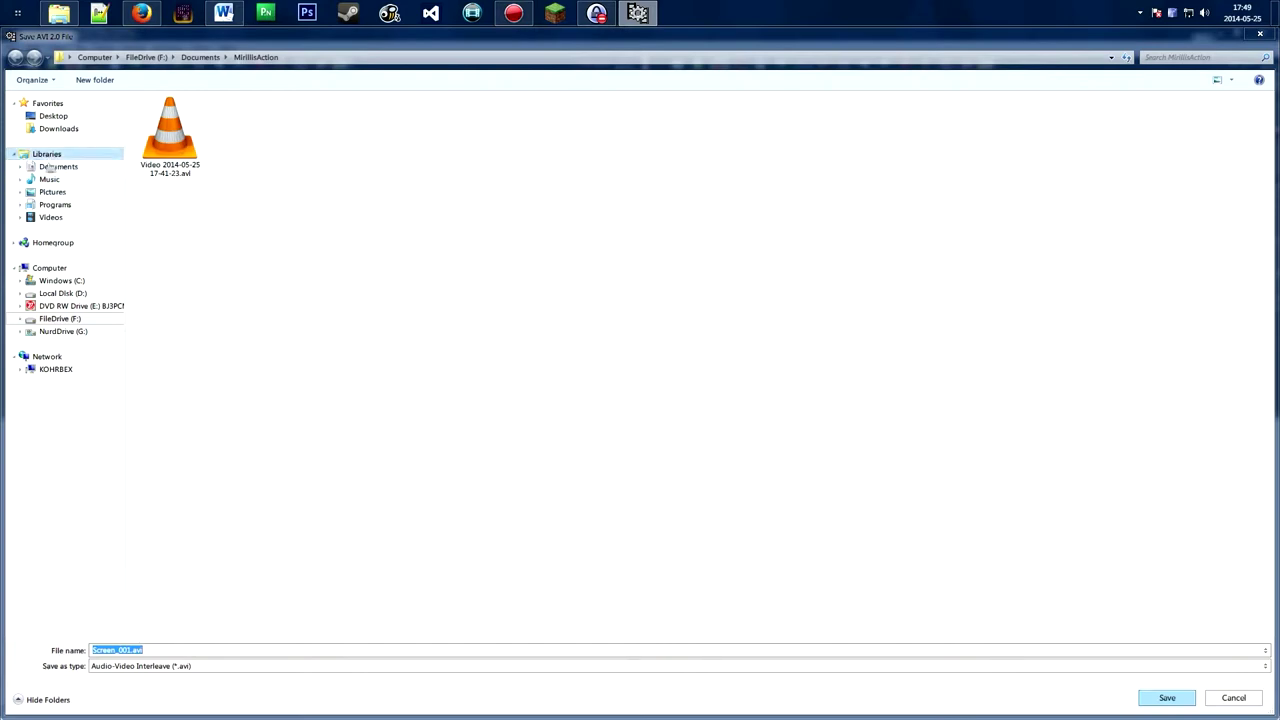
pyautogui.click(45, 217)
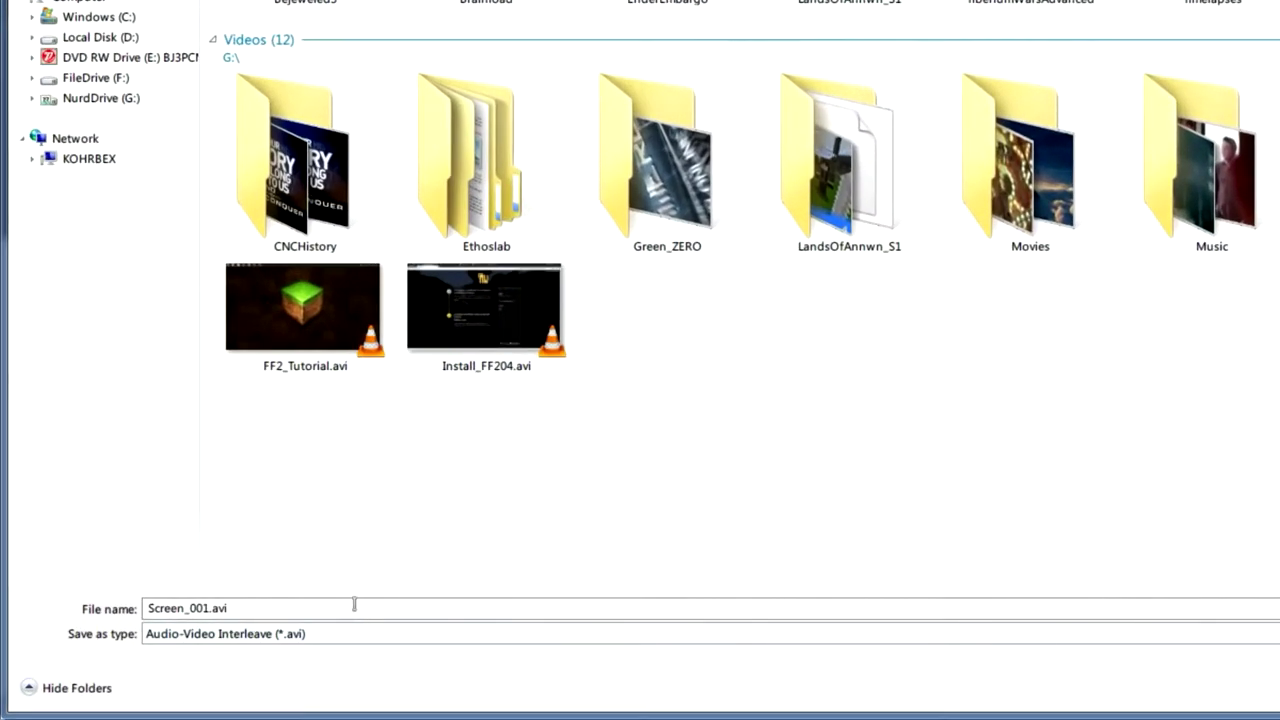
pyautogui.click(354, 604)
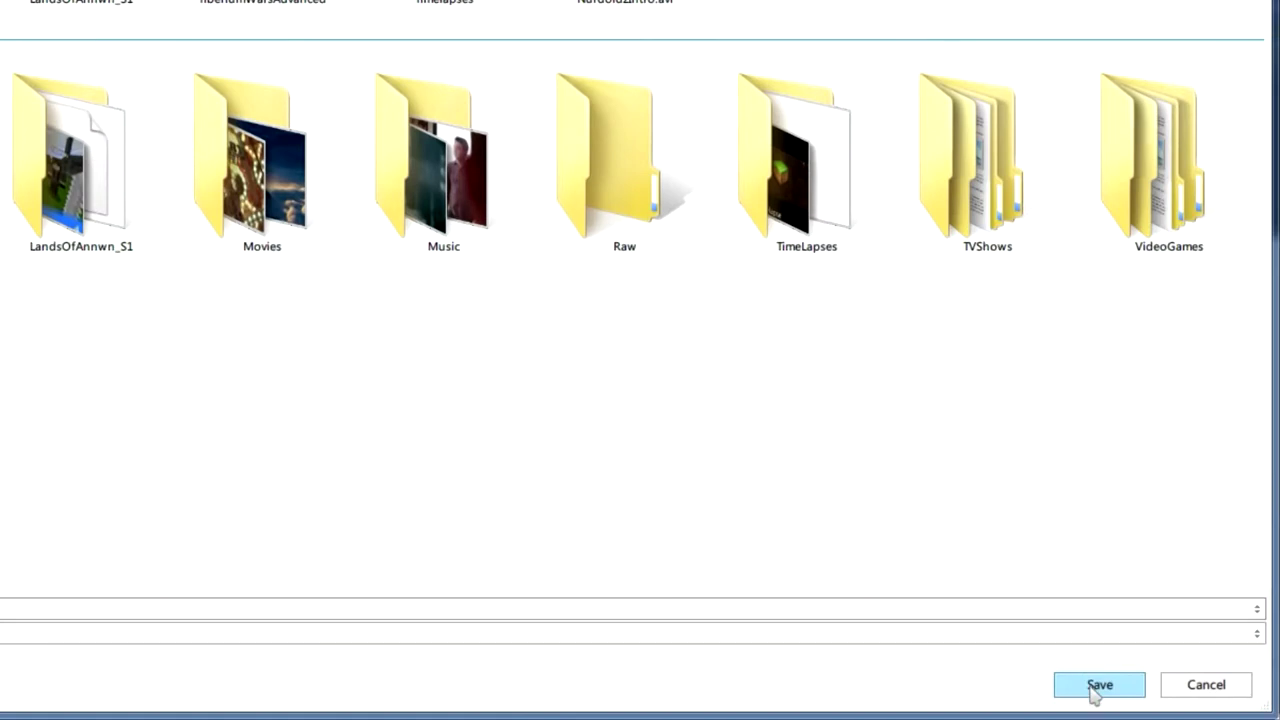
pyautogui.click(1097, 685)
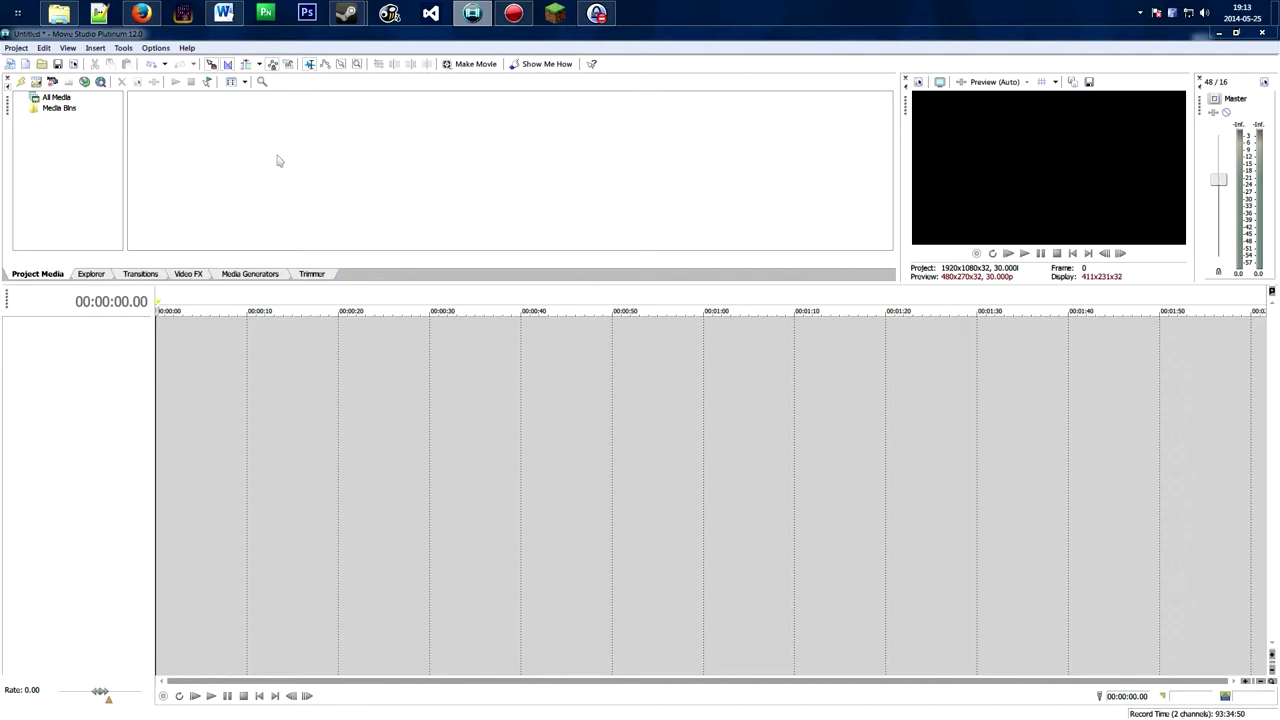
pyautogui.click(58, 12)
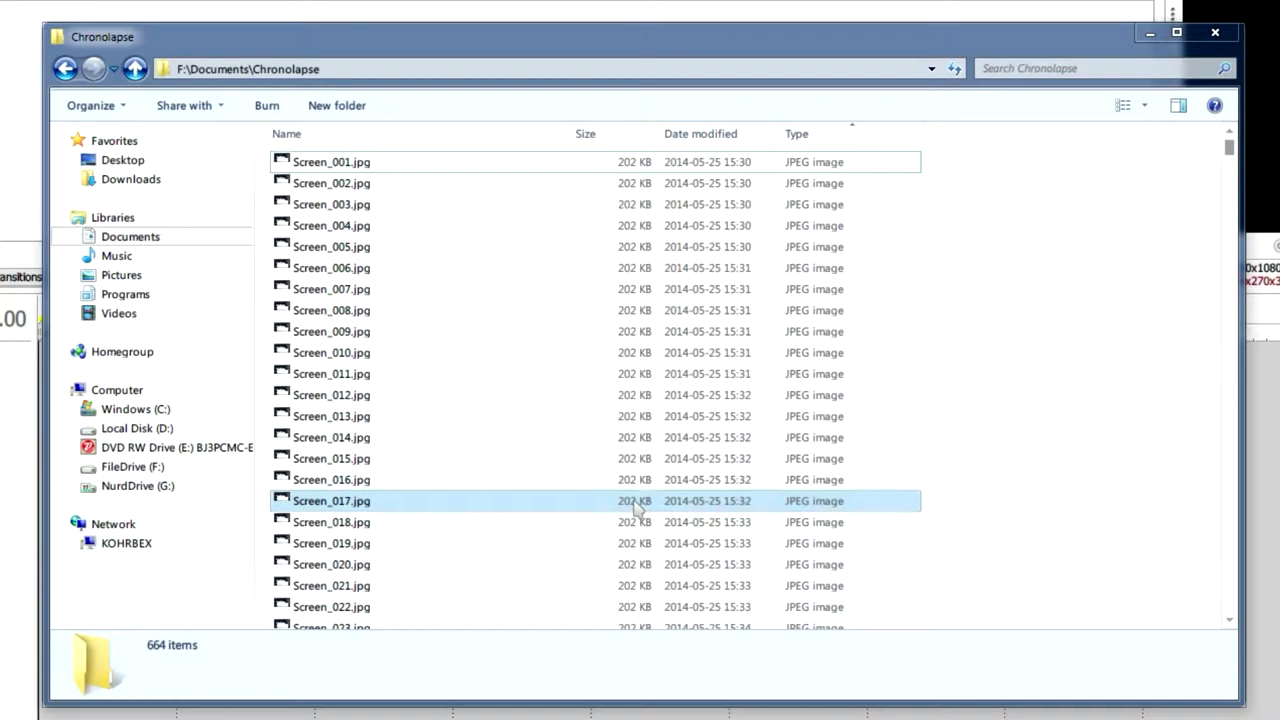
pyautogui.click(318, 167)
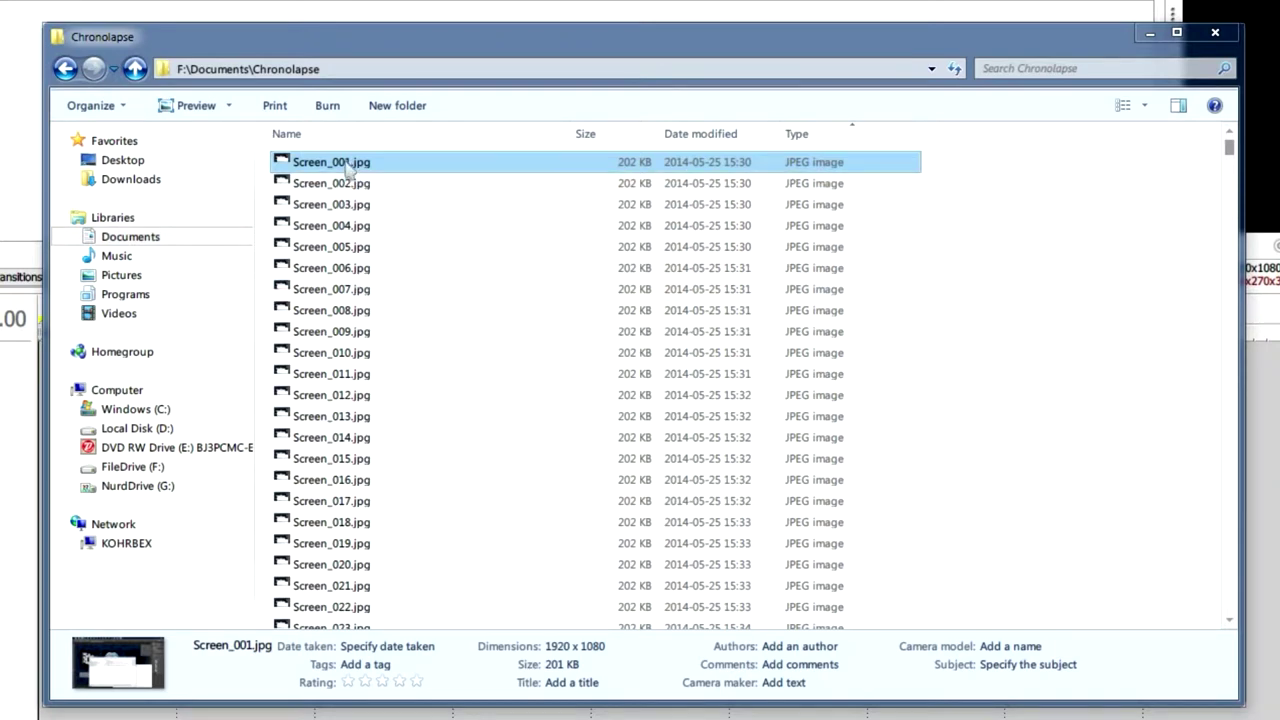
pyautogui.keyDown('shift'); pyautogui.click(512, 183); pyautogui.keyUp('shift')
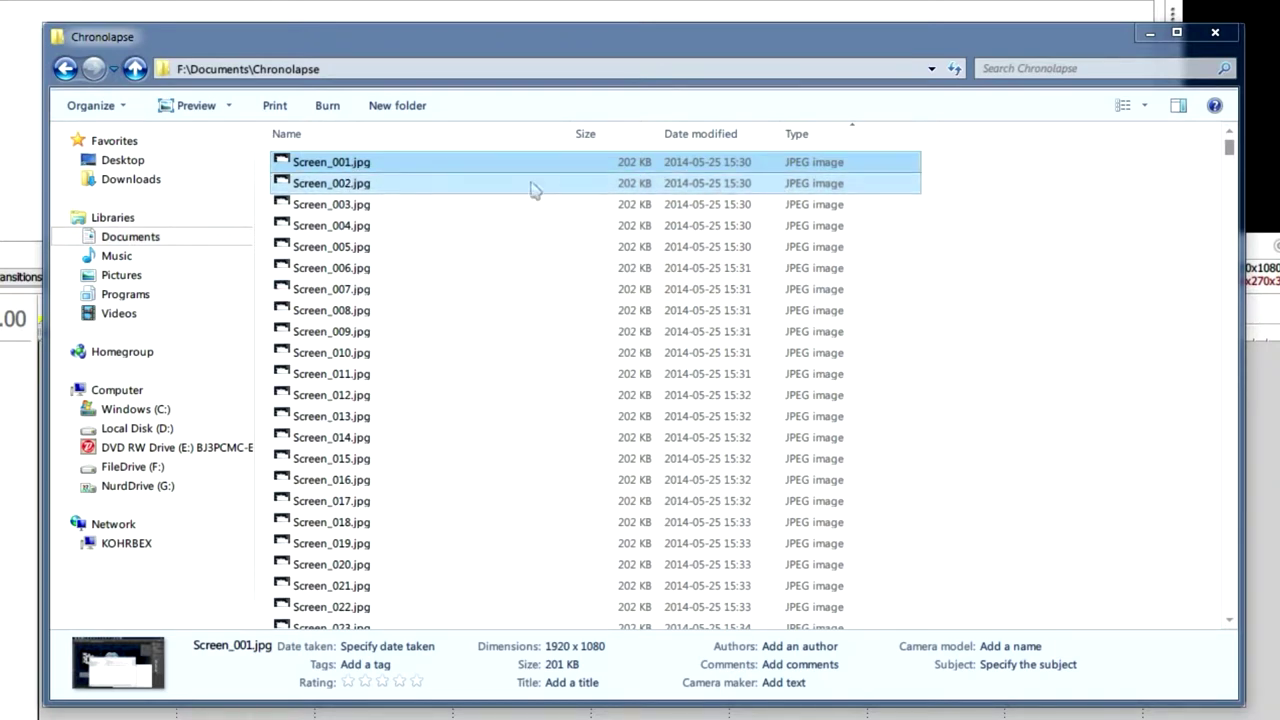
pyautogui.click(360, 163)
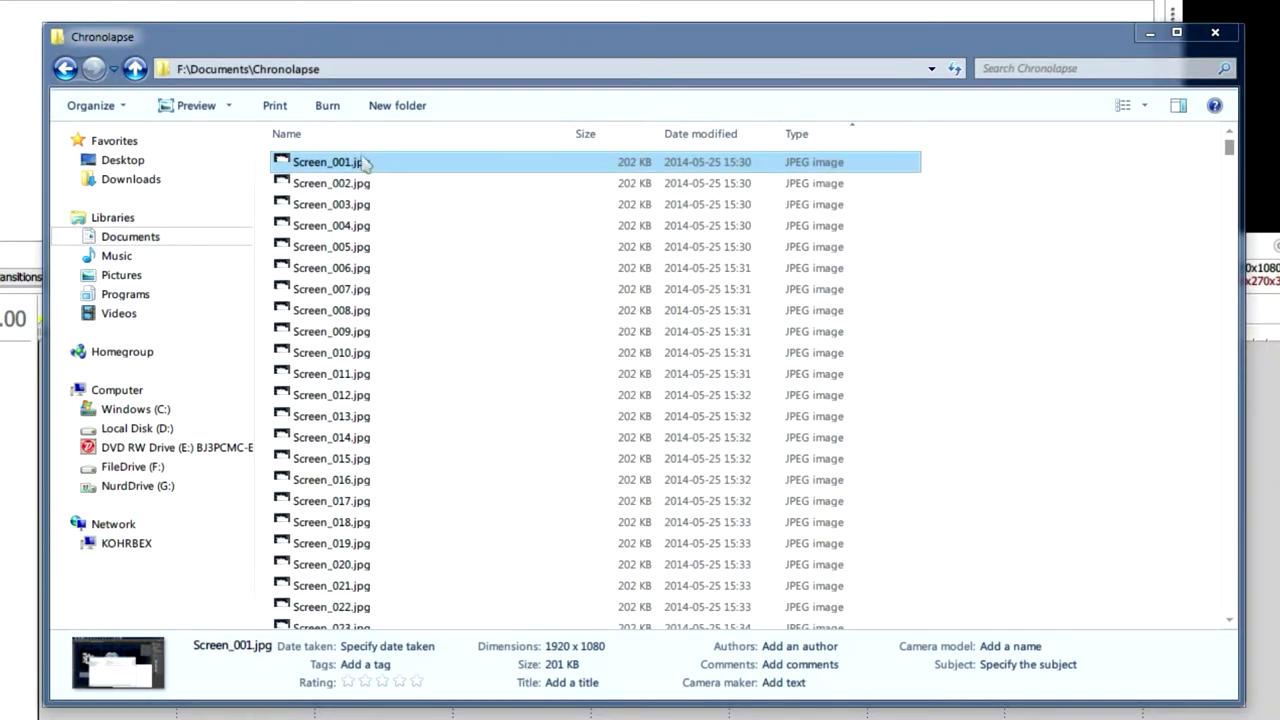
pyautogui.keyDown('shift'); pyautogui.click(345, 184); pyautogui.keyUp('shift')
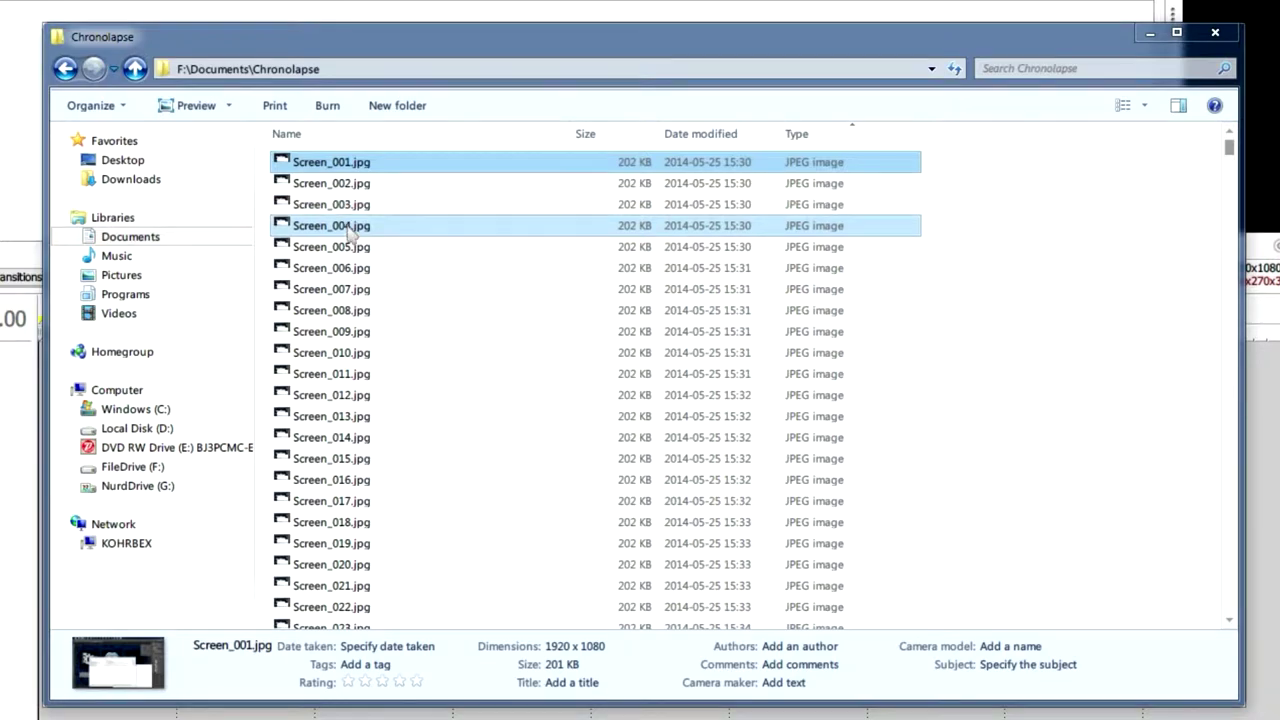
pyautogui.click(1068, 275)
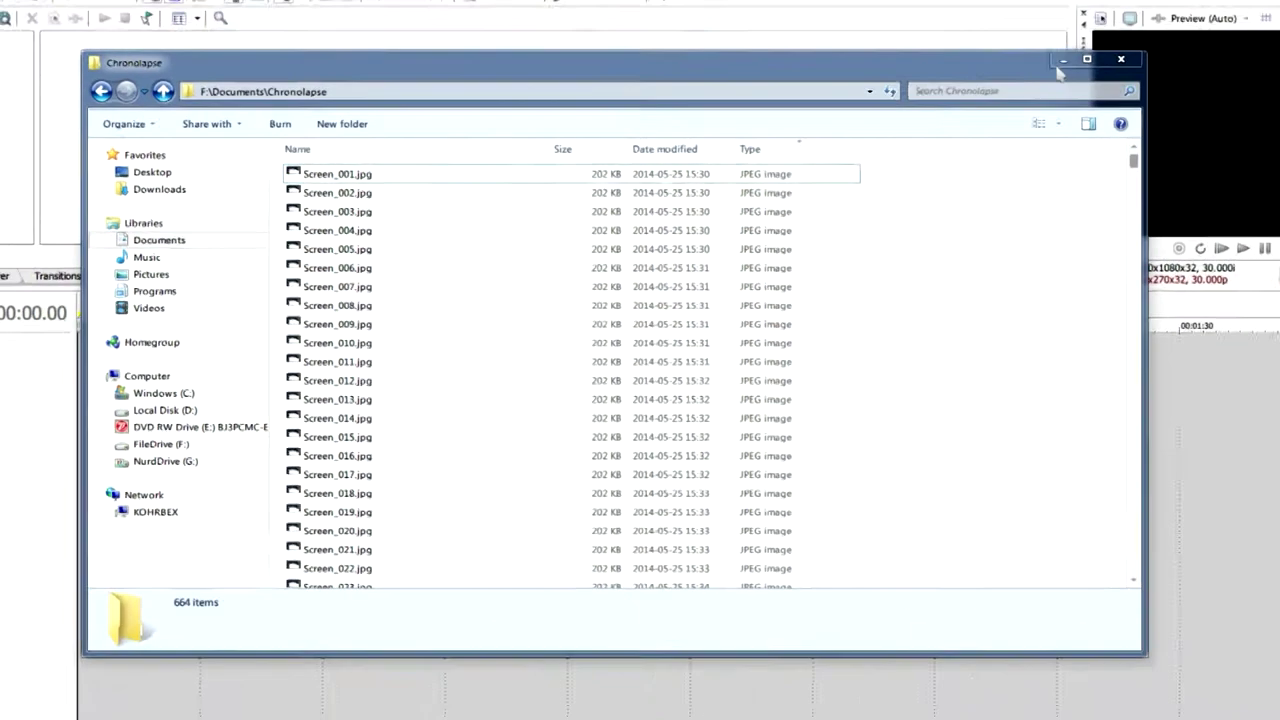
pyautogui.click(1062, 62)
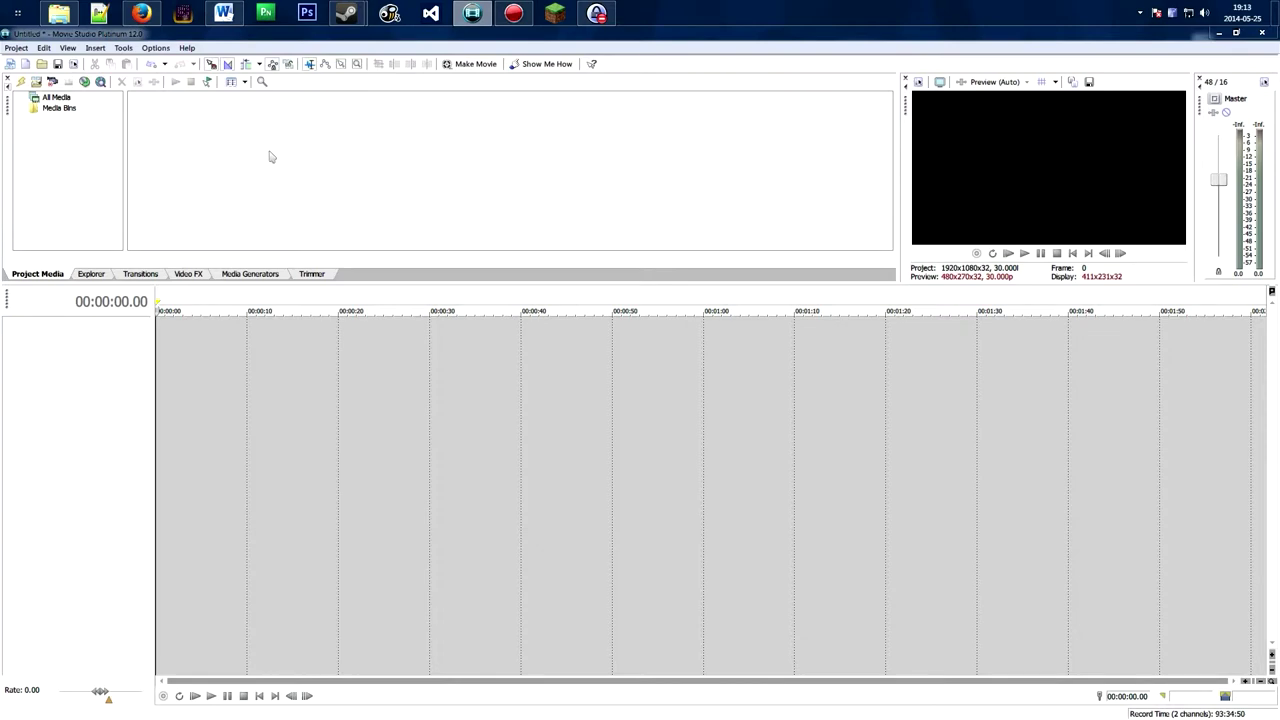
# Import Screen_001.jpg through Screen_664.jpg into the project as one image sequence
pyautogui.click(16, 47)
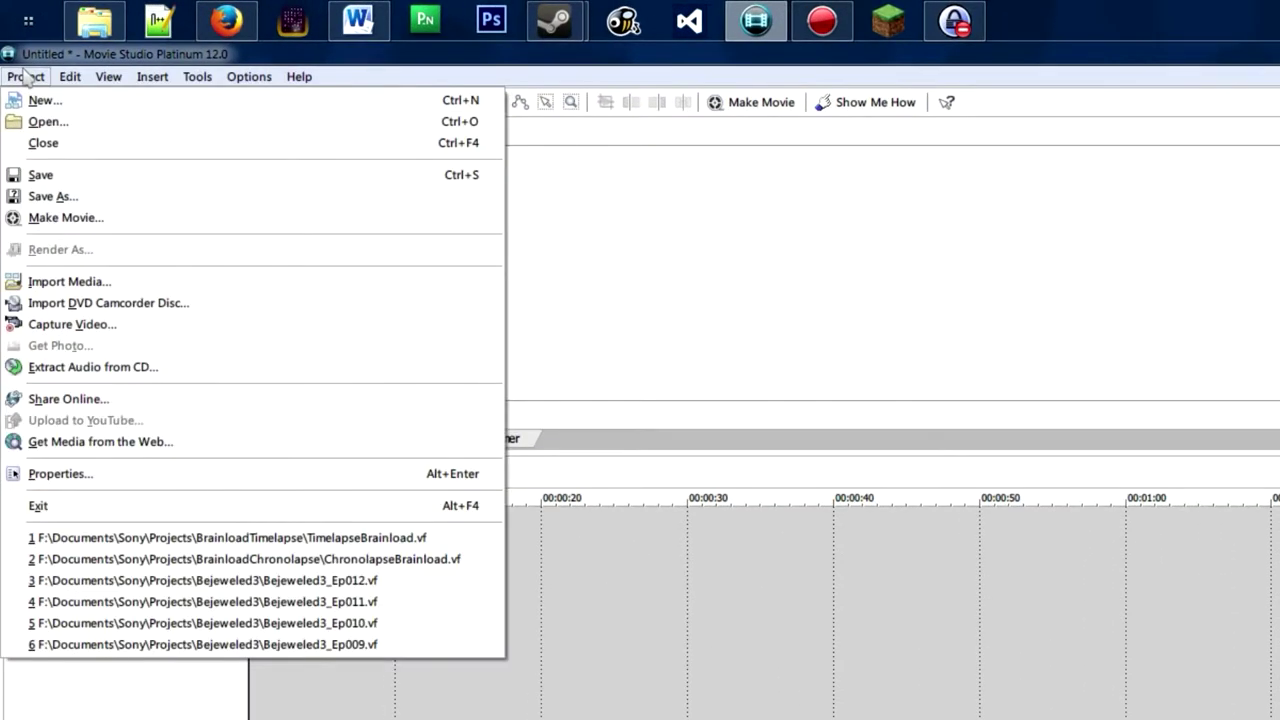
pyautogui.click(82, 282)
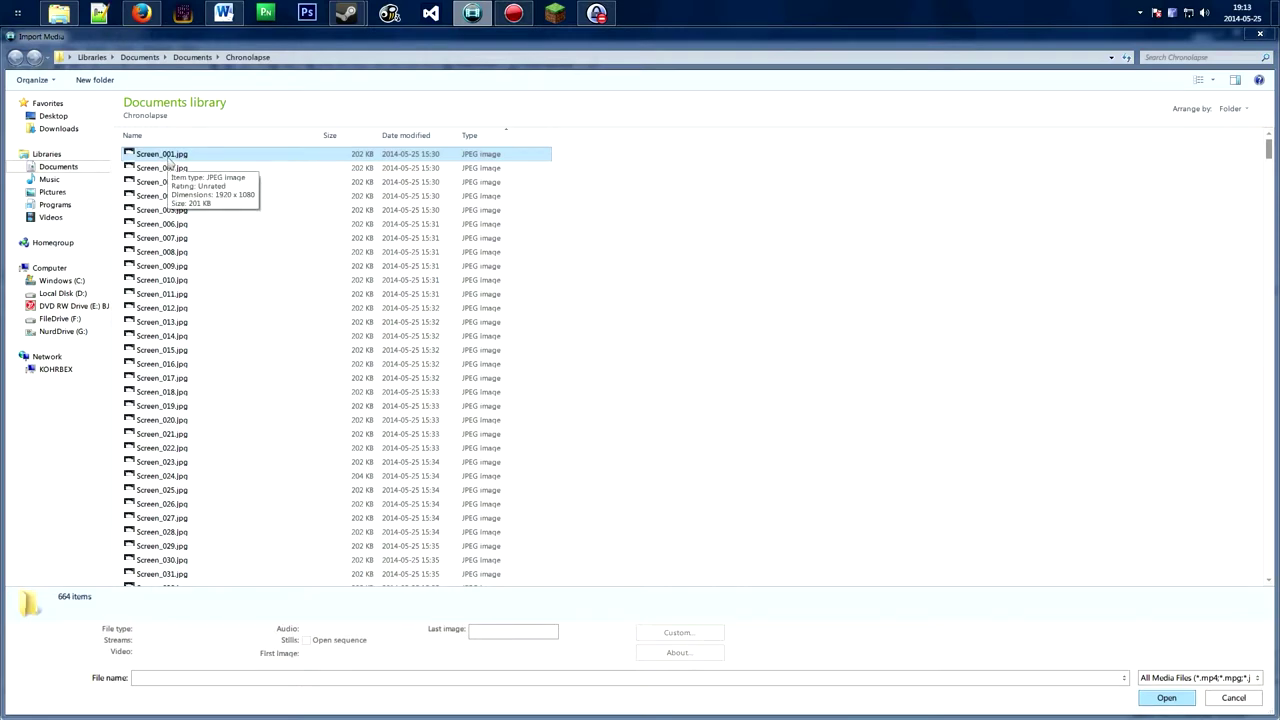
pyautogui.click(168, 156)
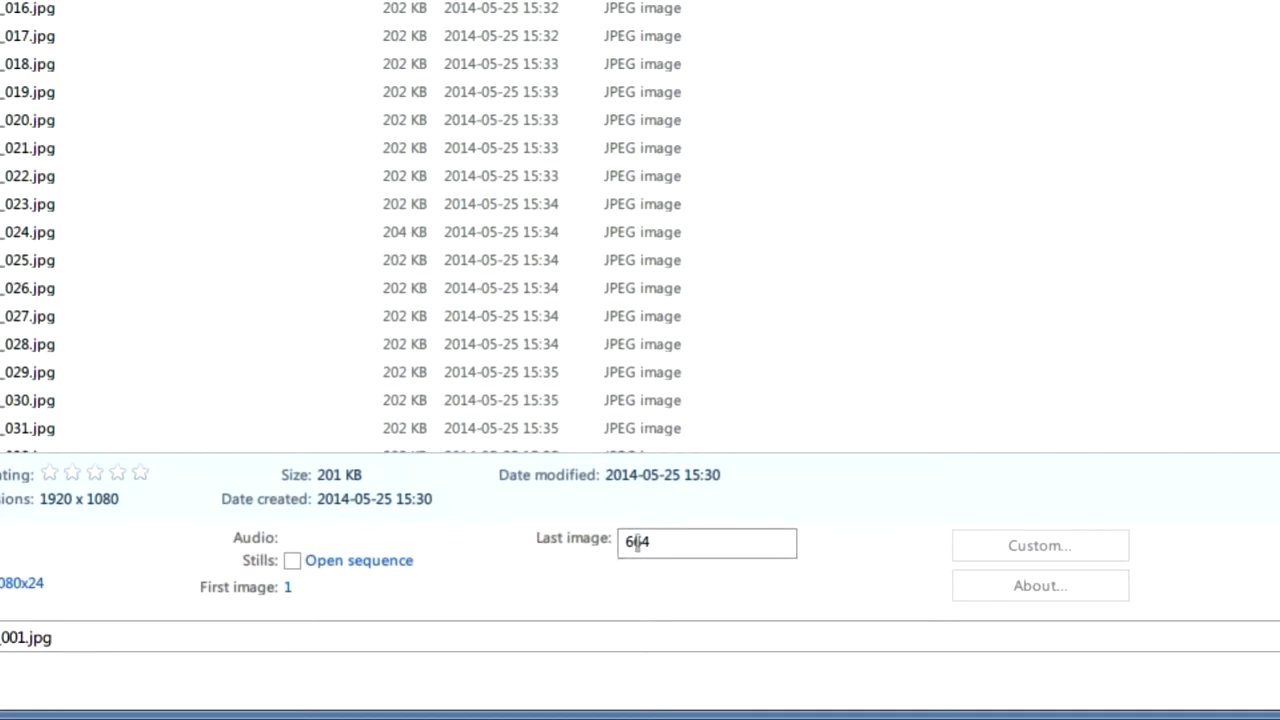
pyautogui.moveTo(680, 540); pyautogui.dragTo(594, 551)
pyautogui.click(720, 547)
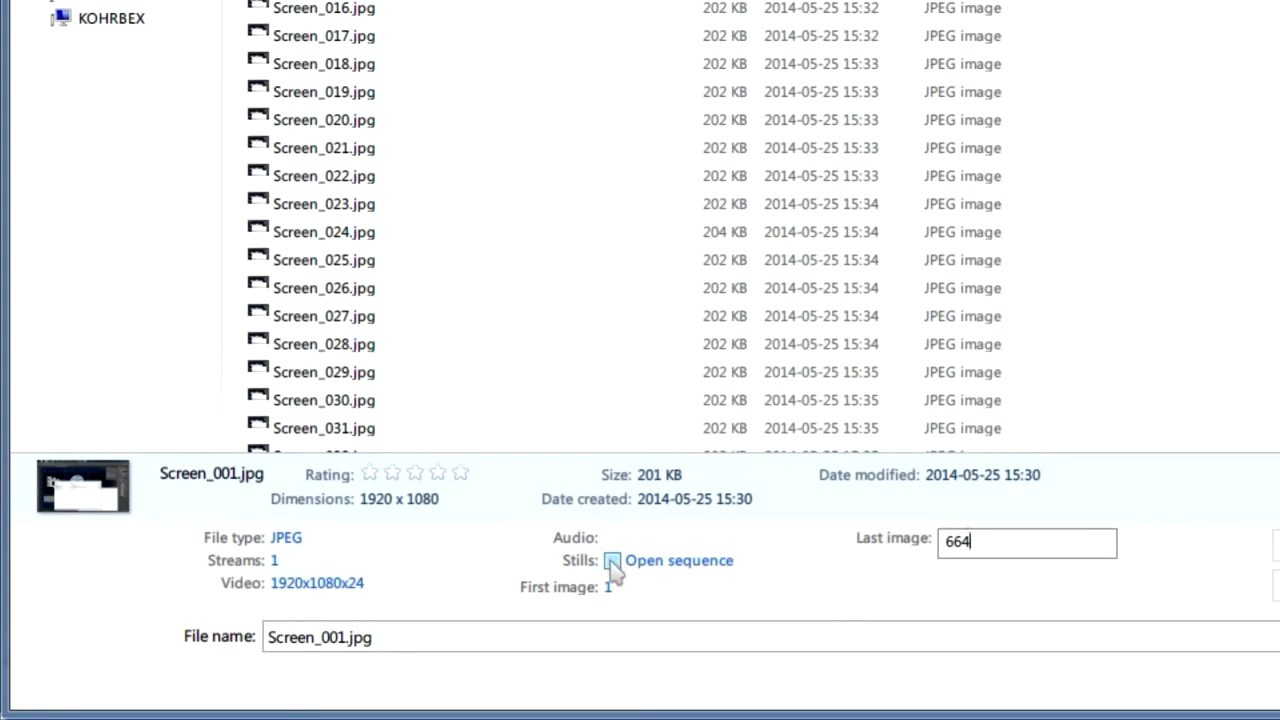
pyautogui.click(612, 563)
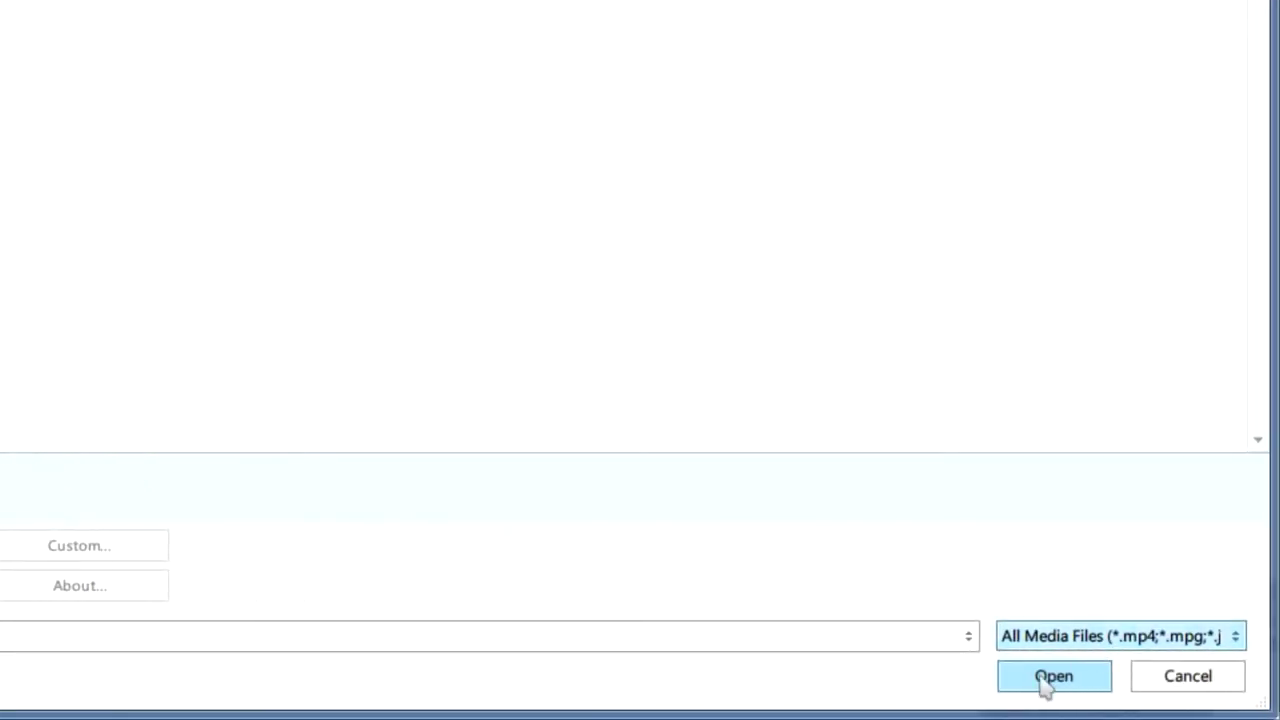
pyautogui.click(1055, 677)
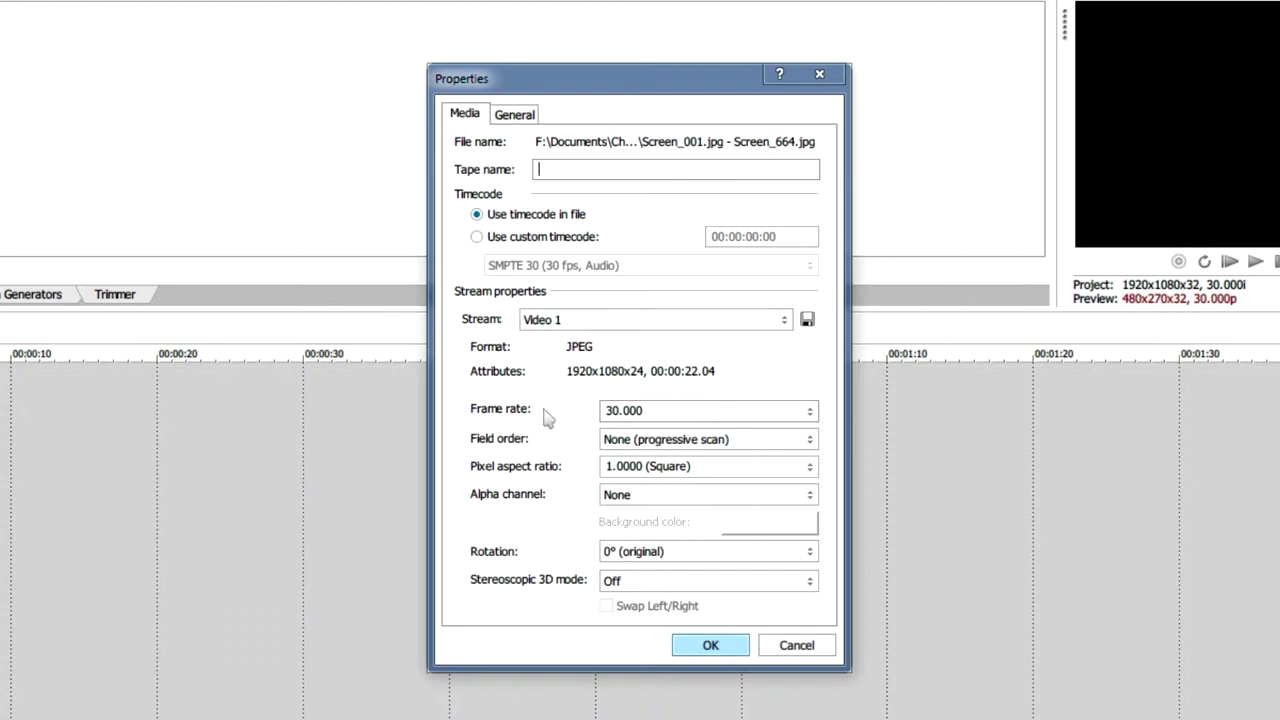
# Change the sequence frame rate from 30.000 to 10 fps
pyautogui.click(697, 412)
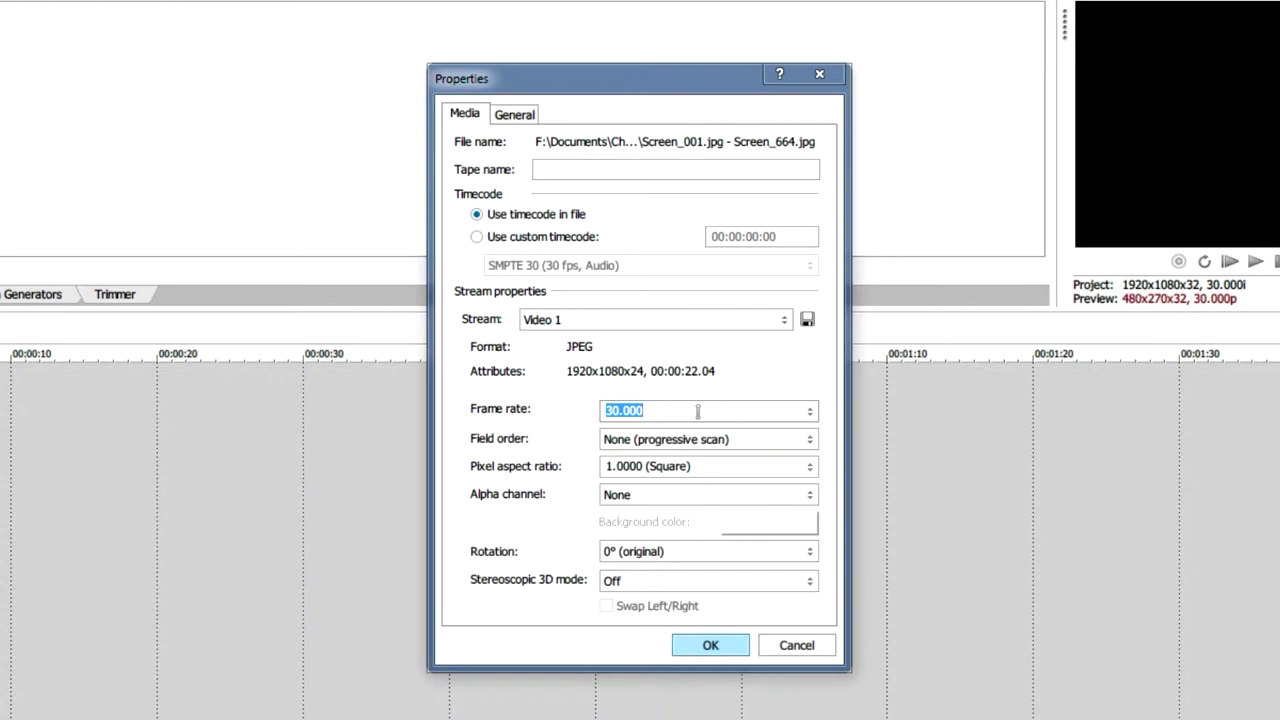
pyautogui.write('10')
pyautogui.click(714, 646)
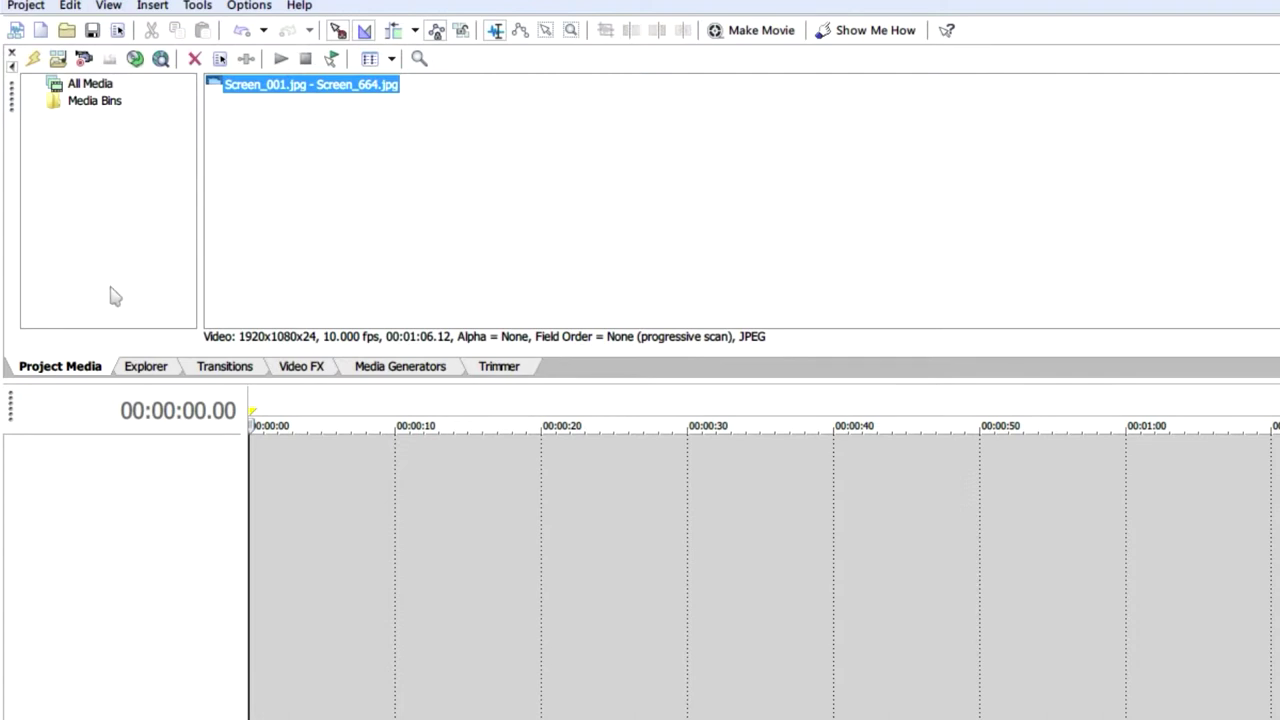
# Place the image sequence at the start of the timeline and play it back
pyautogui.moveTo(268, 92); pyautogui.dragTo(250, 474)
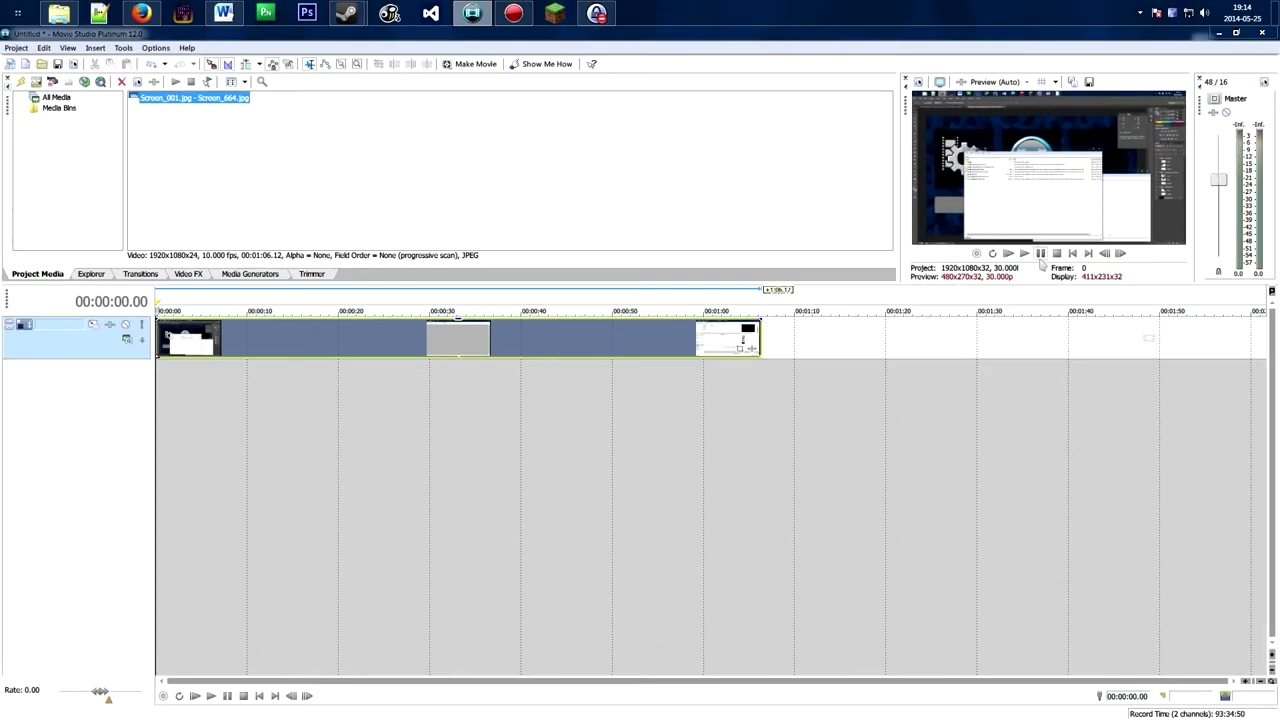
pyautogui.click(1024, 253)
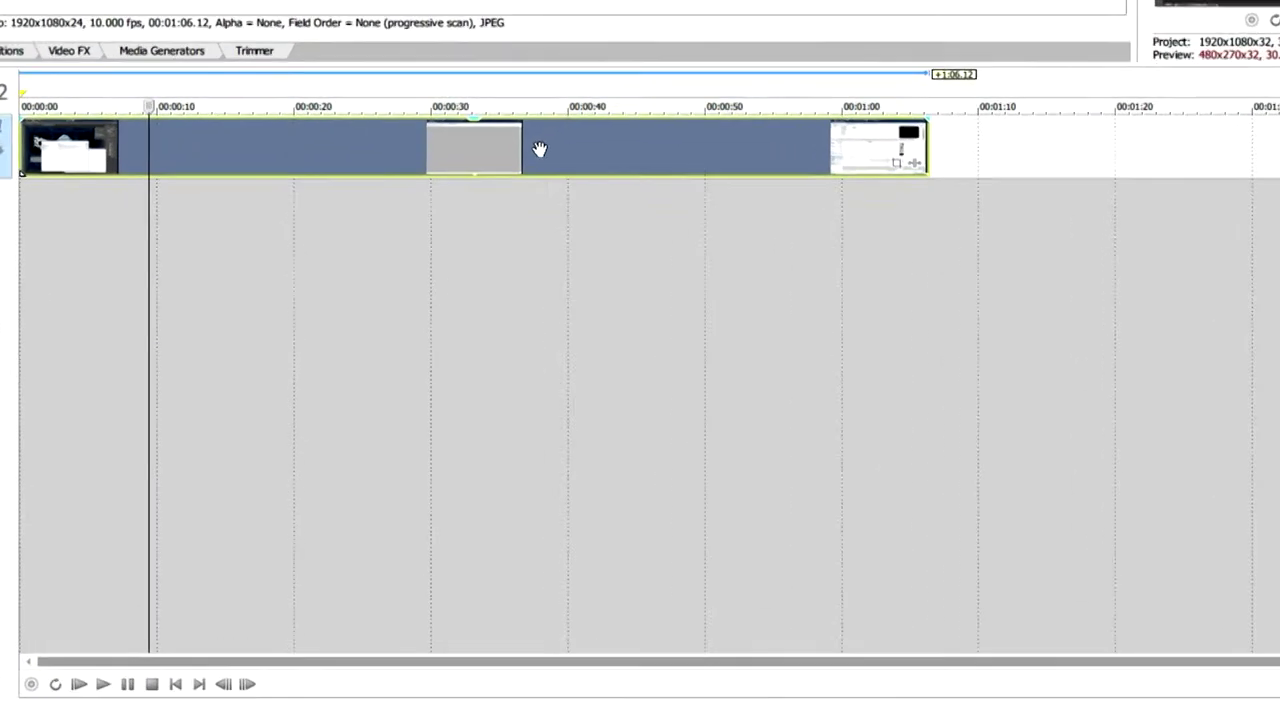
# Disable resampling on the sequence clip, deselect it, and return playback to the start
pyautogui.rightClick(502, 340)
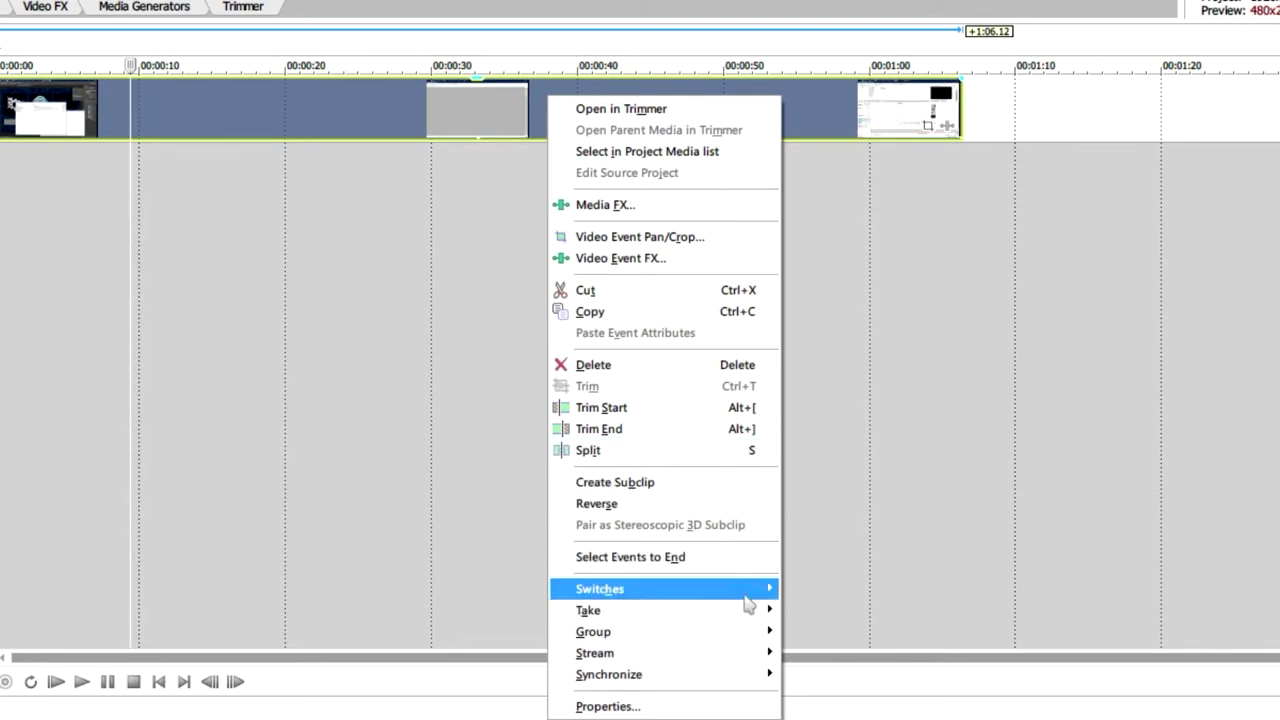
pyautogui.moveTo(744, 596)
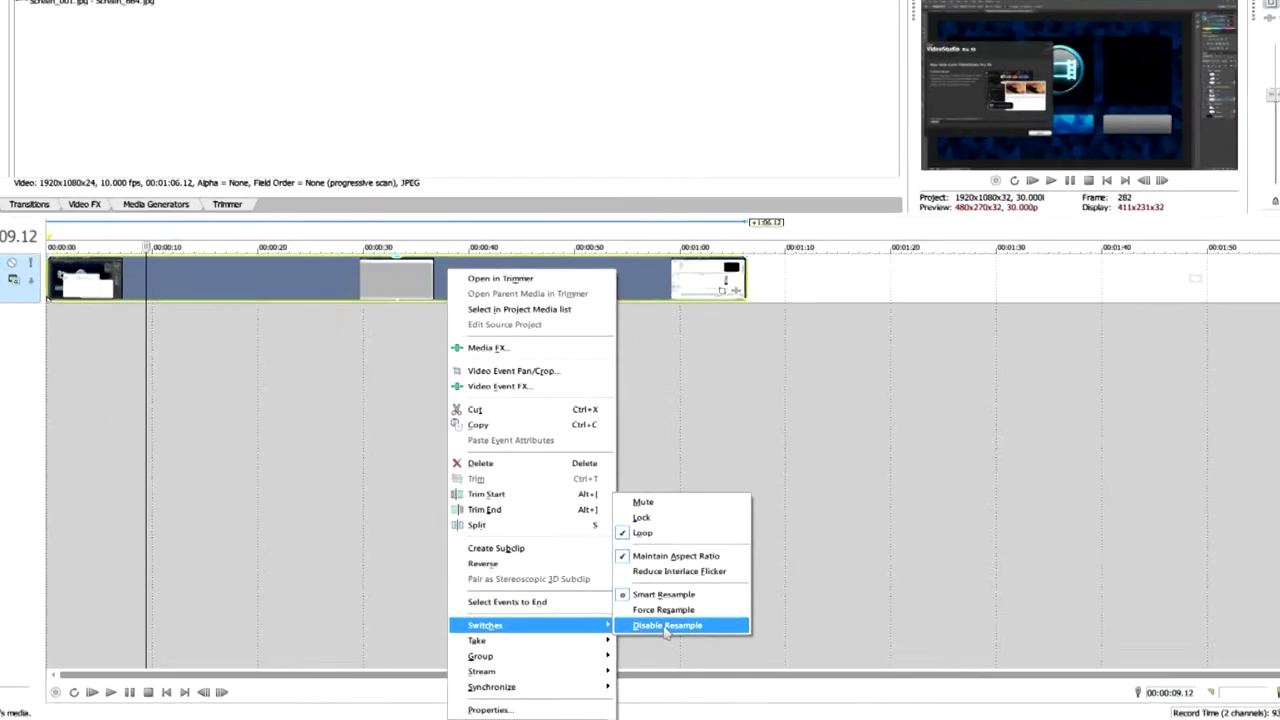
pyautogui.click(595, 589)
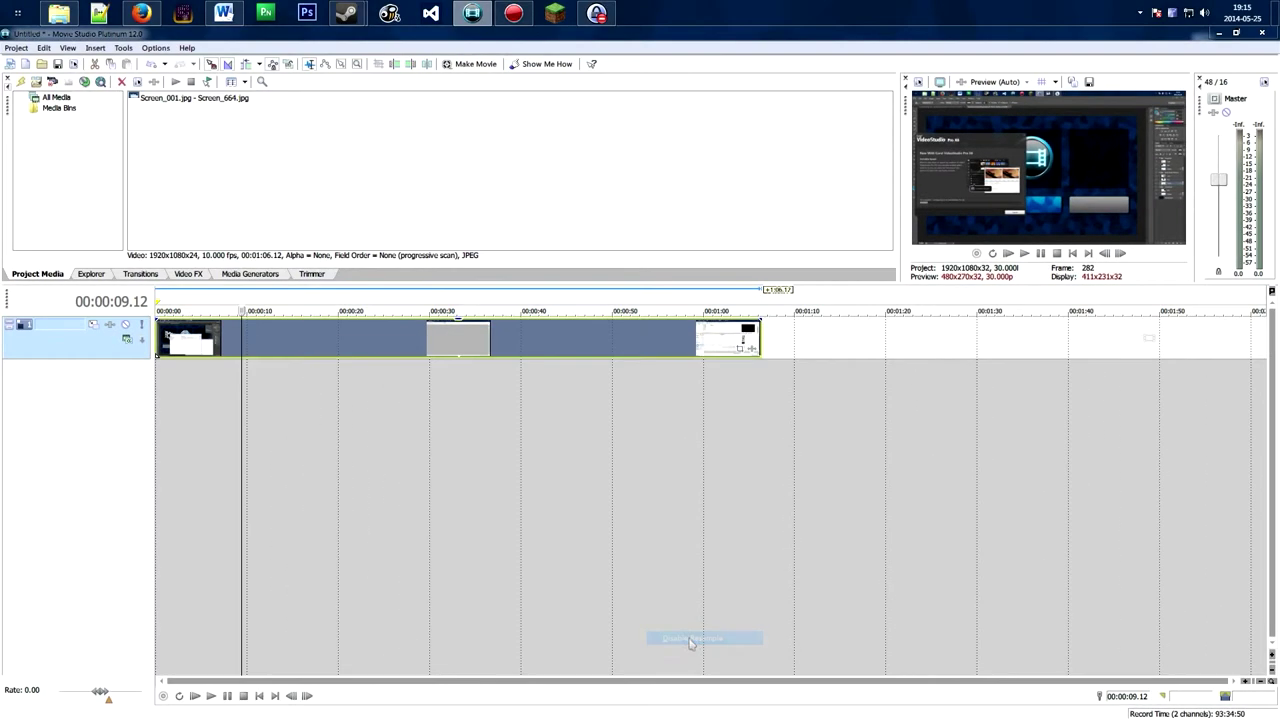
pyautogui.click(437, 400)
pyautogui.press('Home')
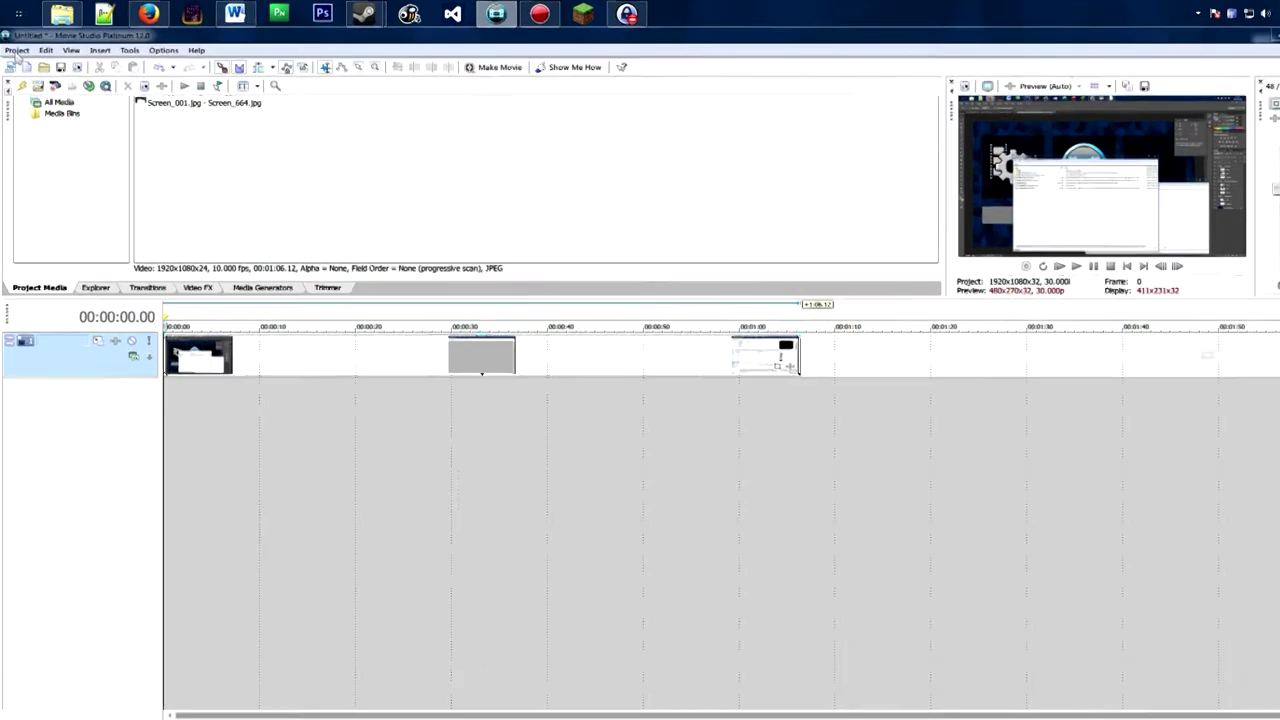
# Compare the YouTube 720p and 1080p templates, then render with MainConcept AVC YouTube 1080p
pyautogui.click(17, 50)
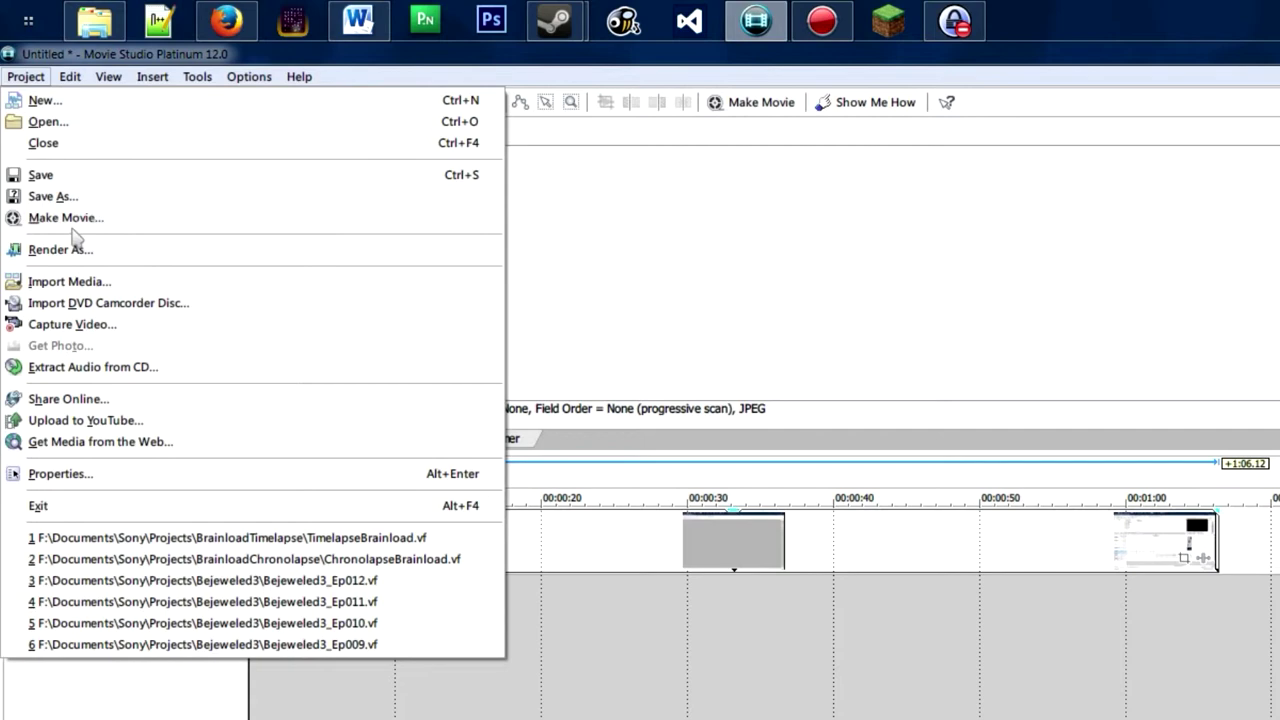
pyautogui.click(78, 250)
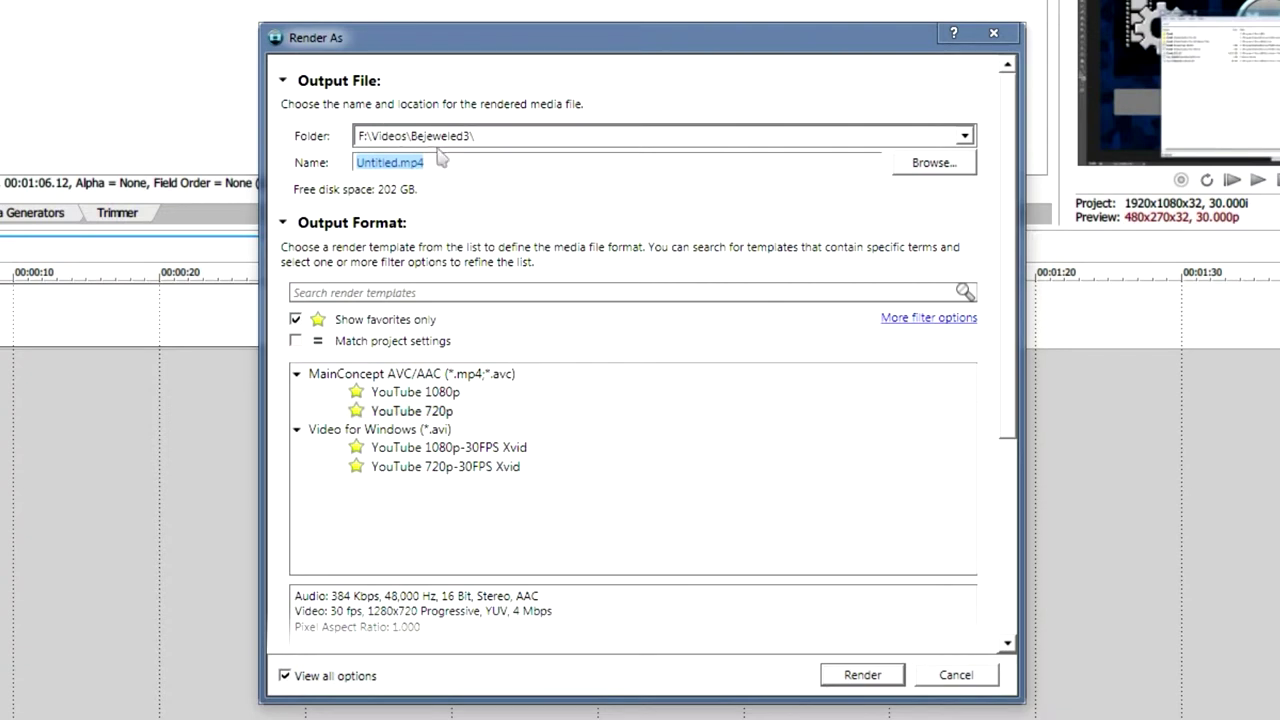
pyautogui.click(451, 160)
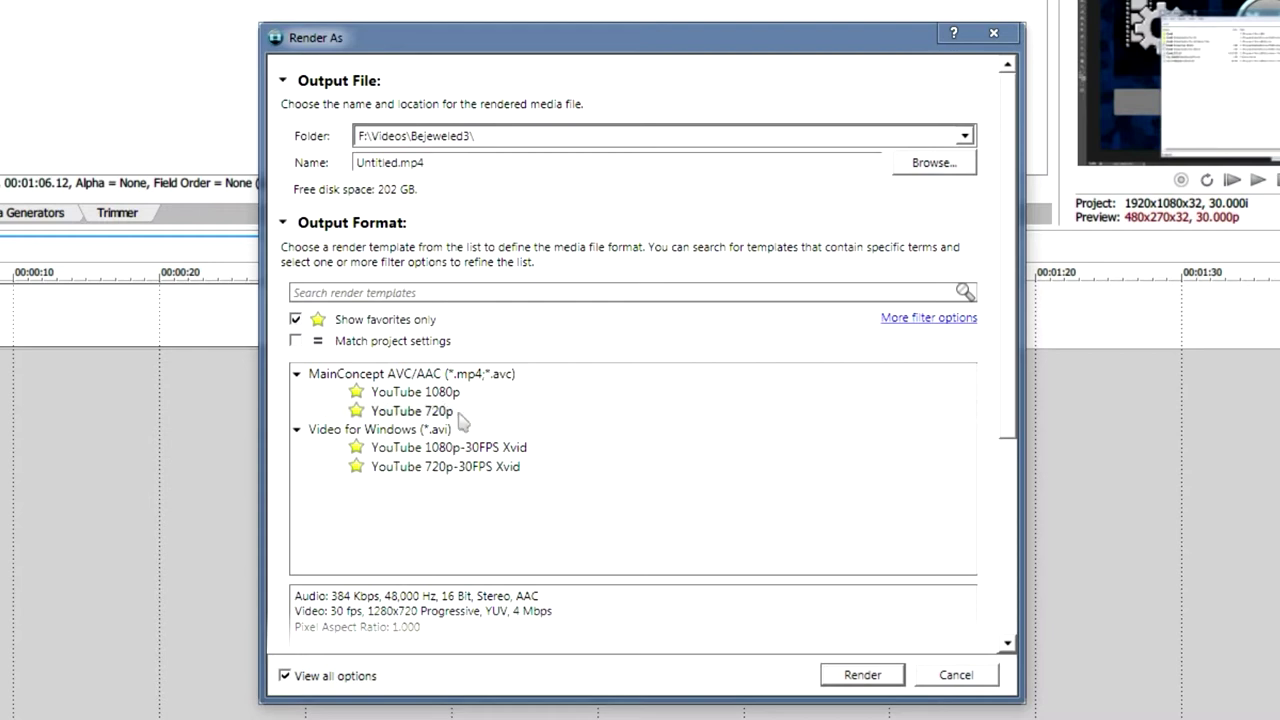
pyautogui.click(407, 398)
pyautogui.click(414, 412)
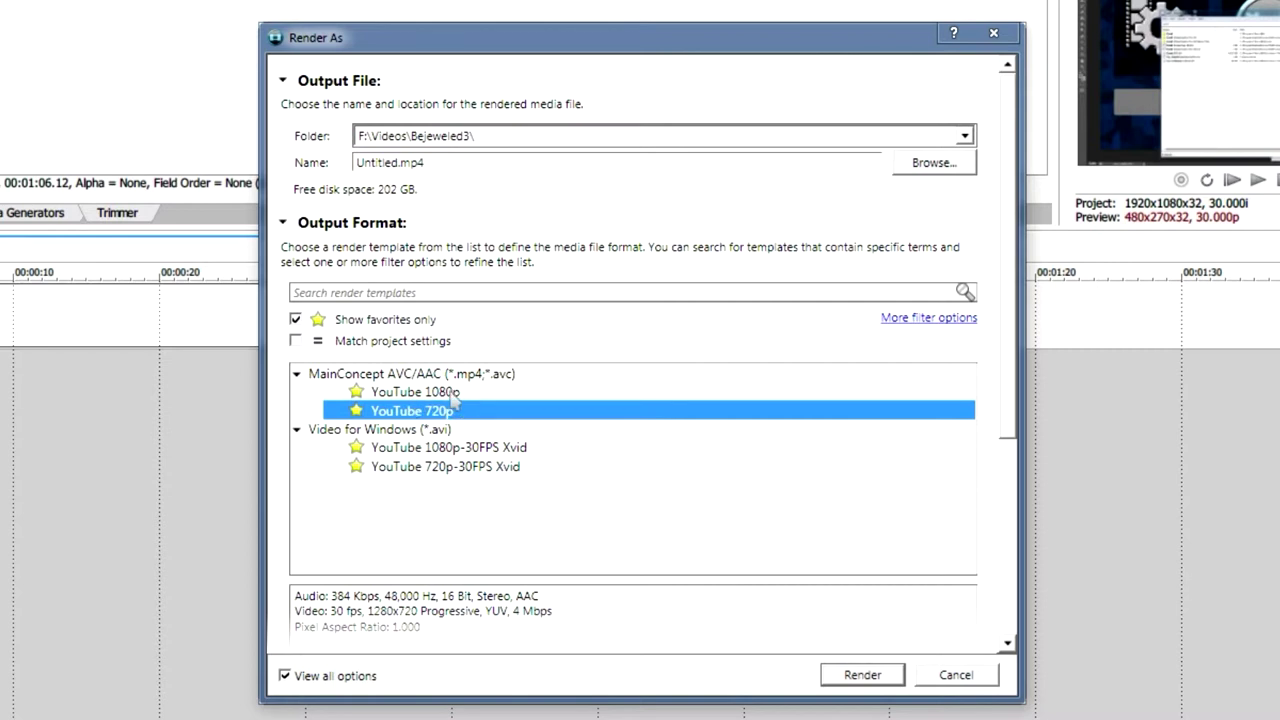
pyautogui.click(396, 394)
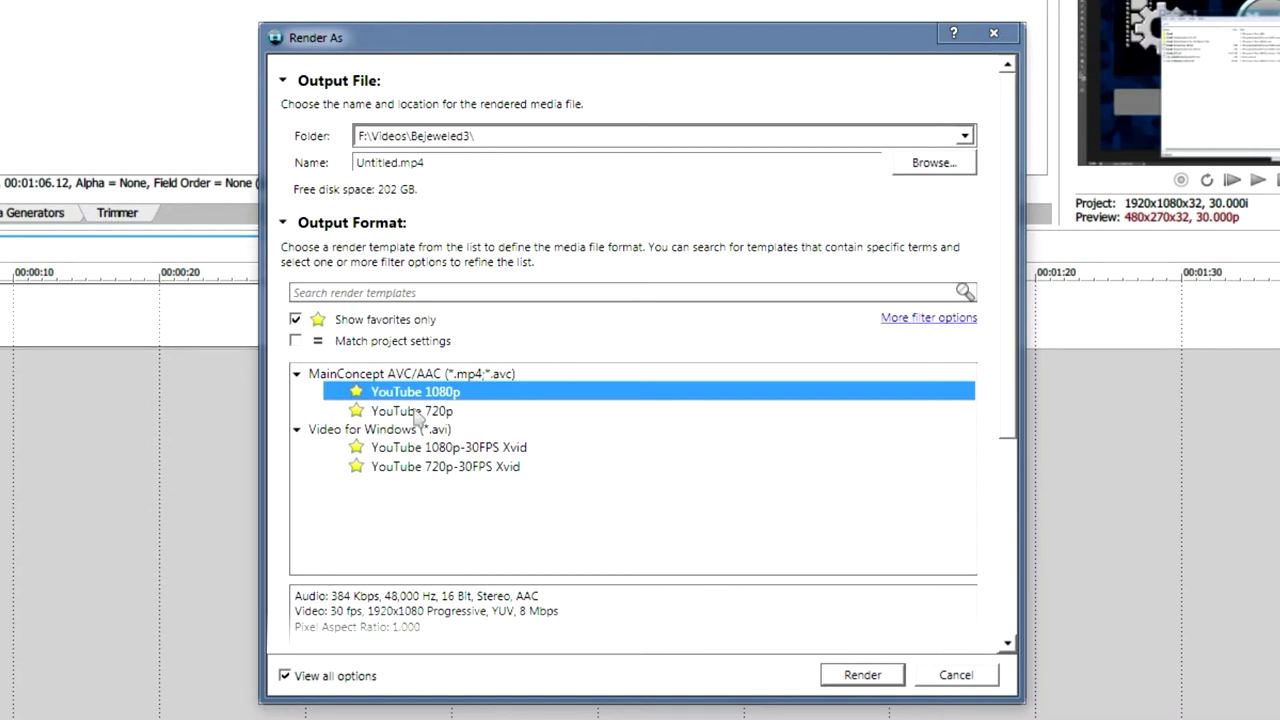
pyautogui.click(414, 412)
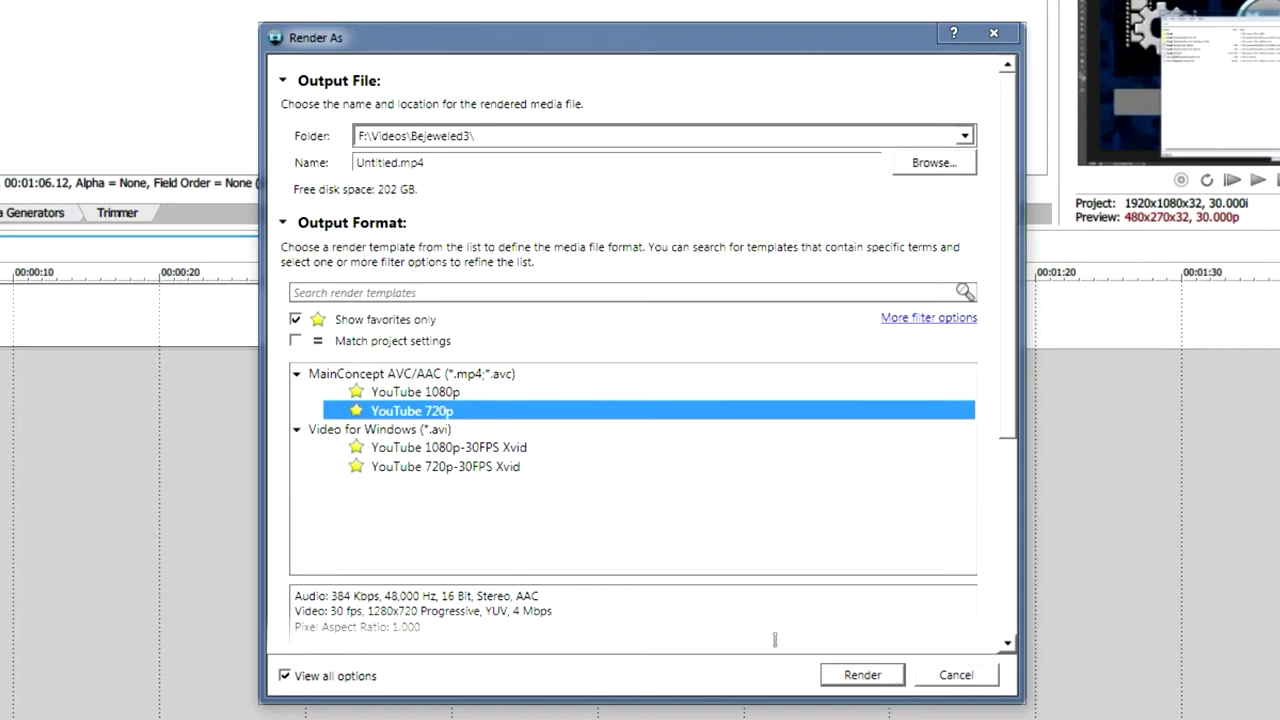
pyautogui.click(377, 392)
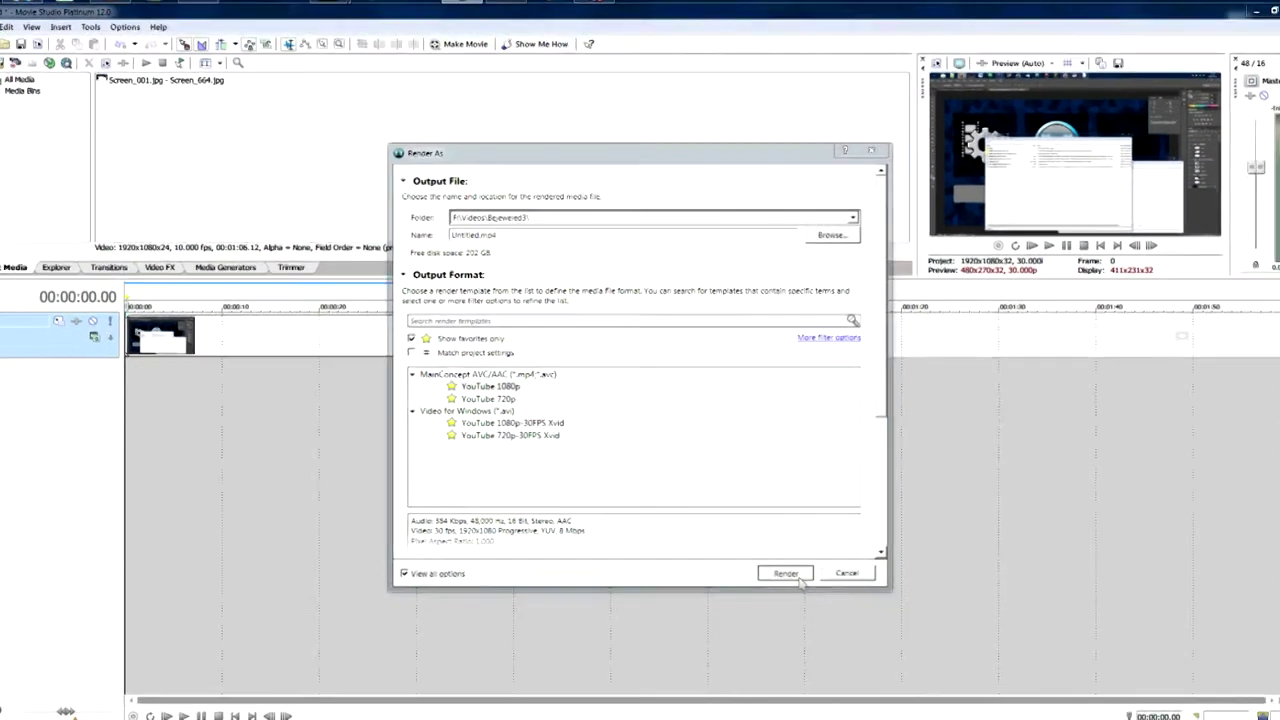
pyautogui.click(880, 677)
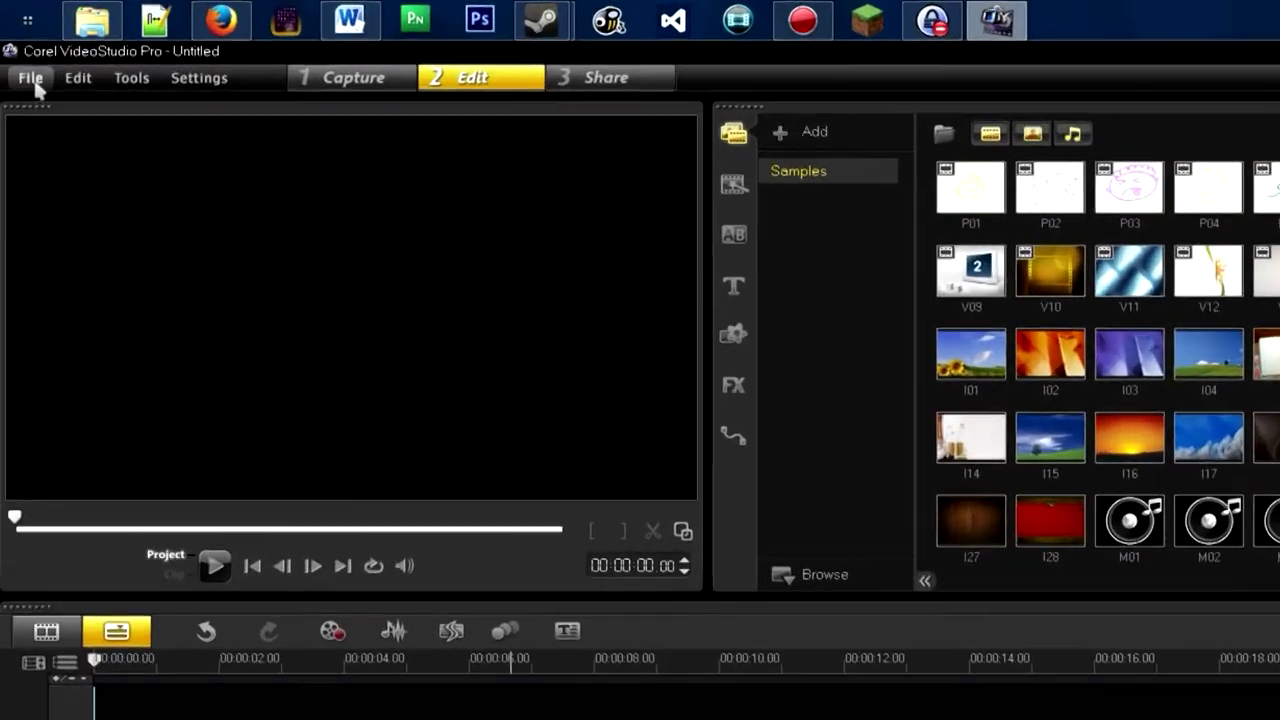
# Insert Screen_001.jpg through Screen_664.jpg from Chronolapse as photos for time-lapse/strobe
pyautogui.click(22, 52)
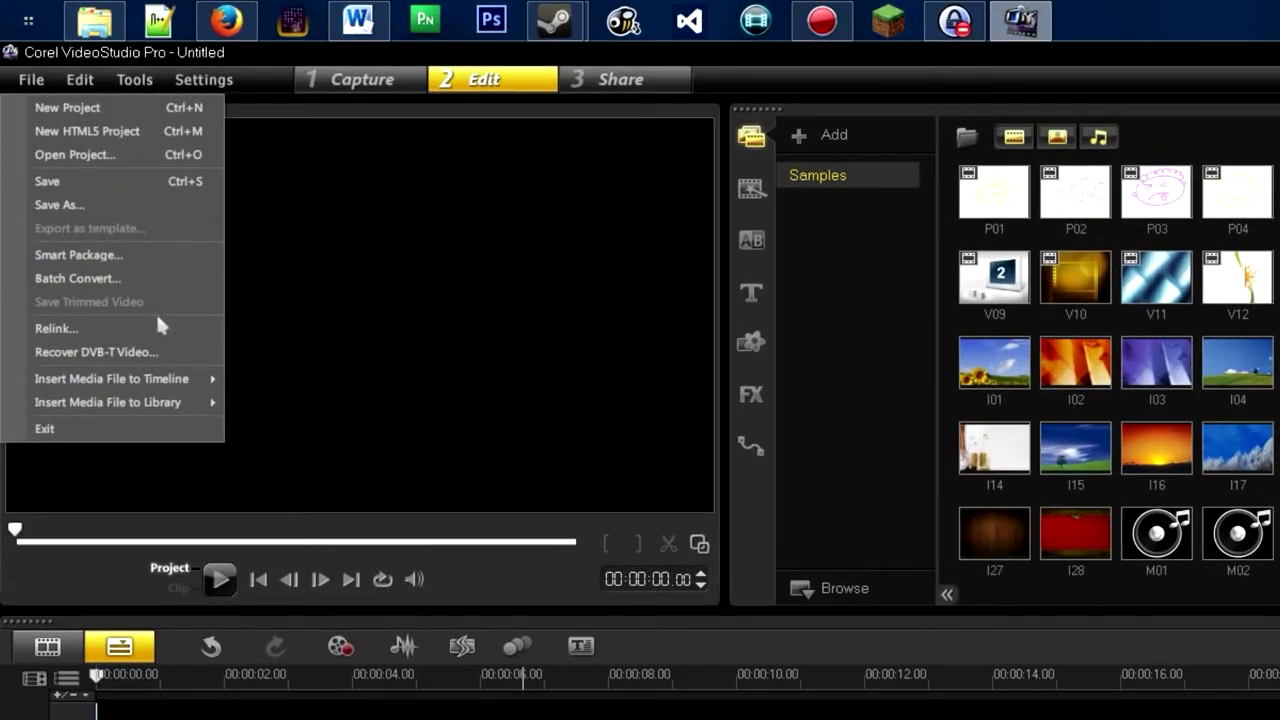
pyautogui.moveTo(180, 376)
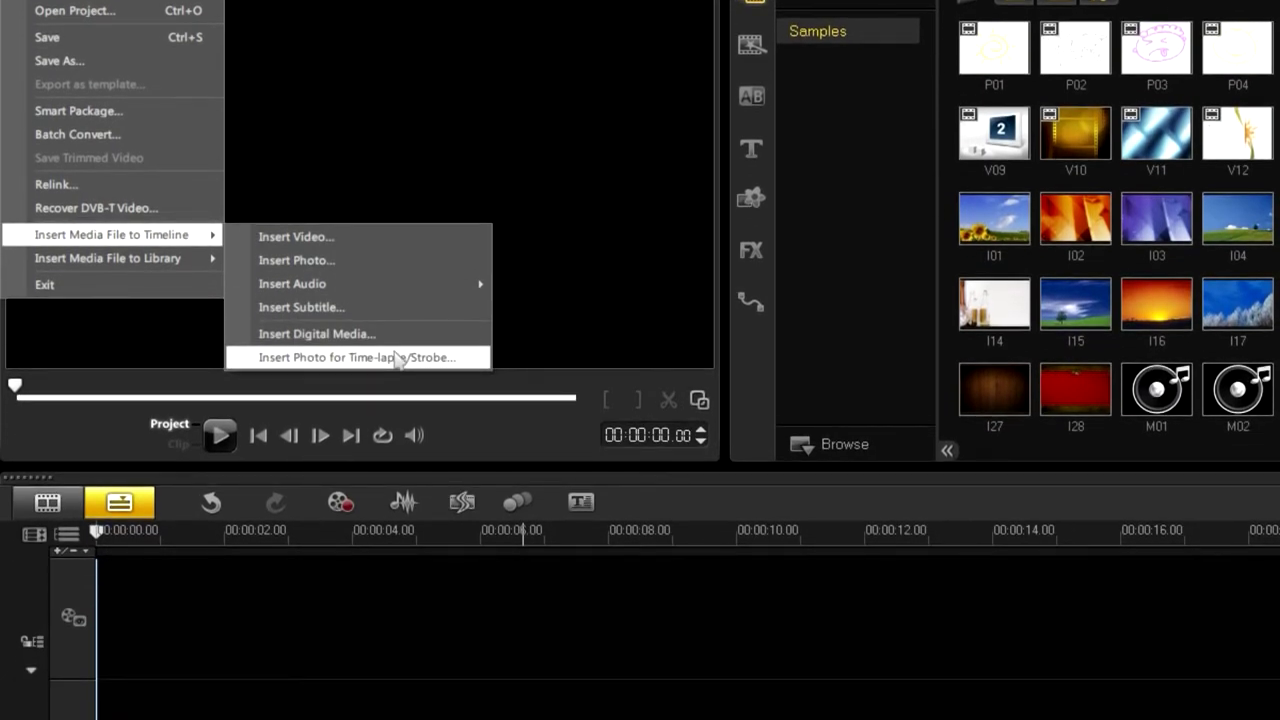
pyautogui.click(398, 358)
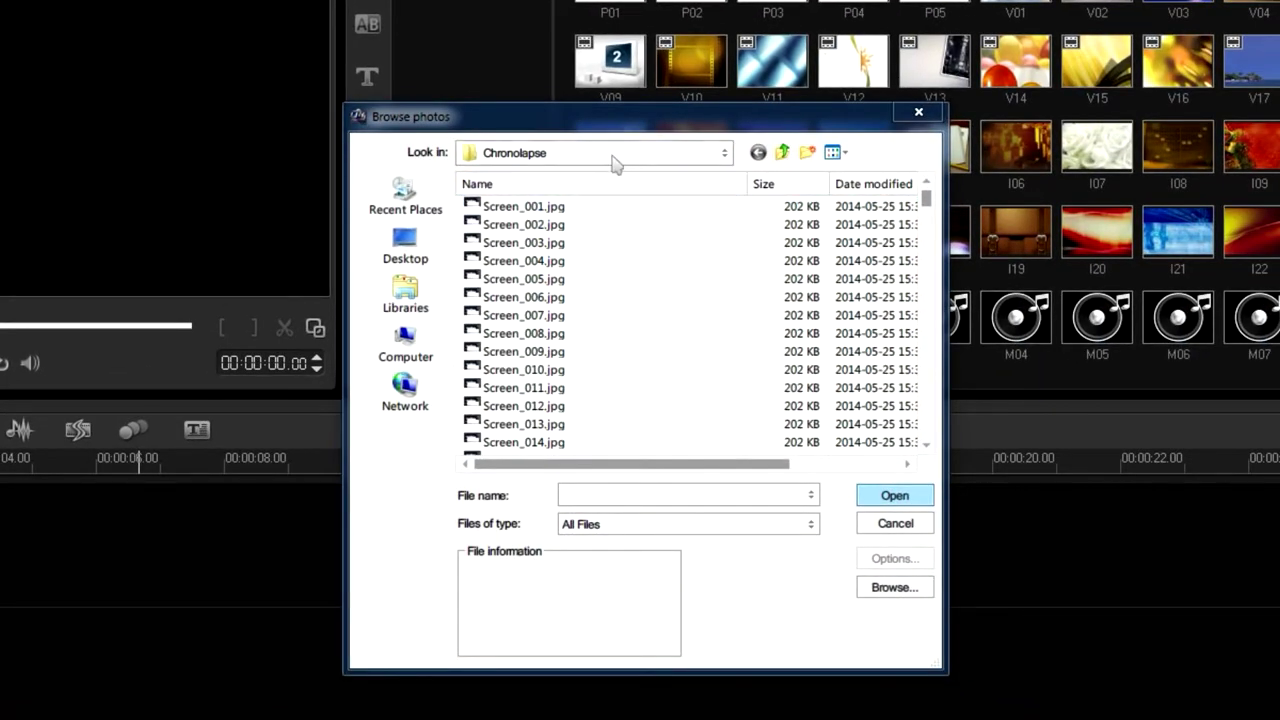
pyautogui.click(537, 206)
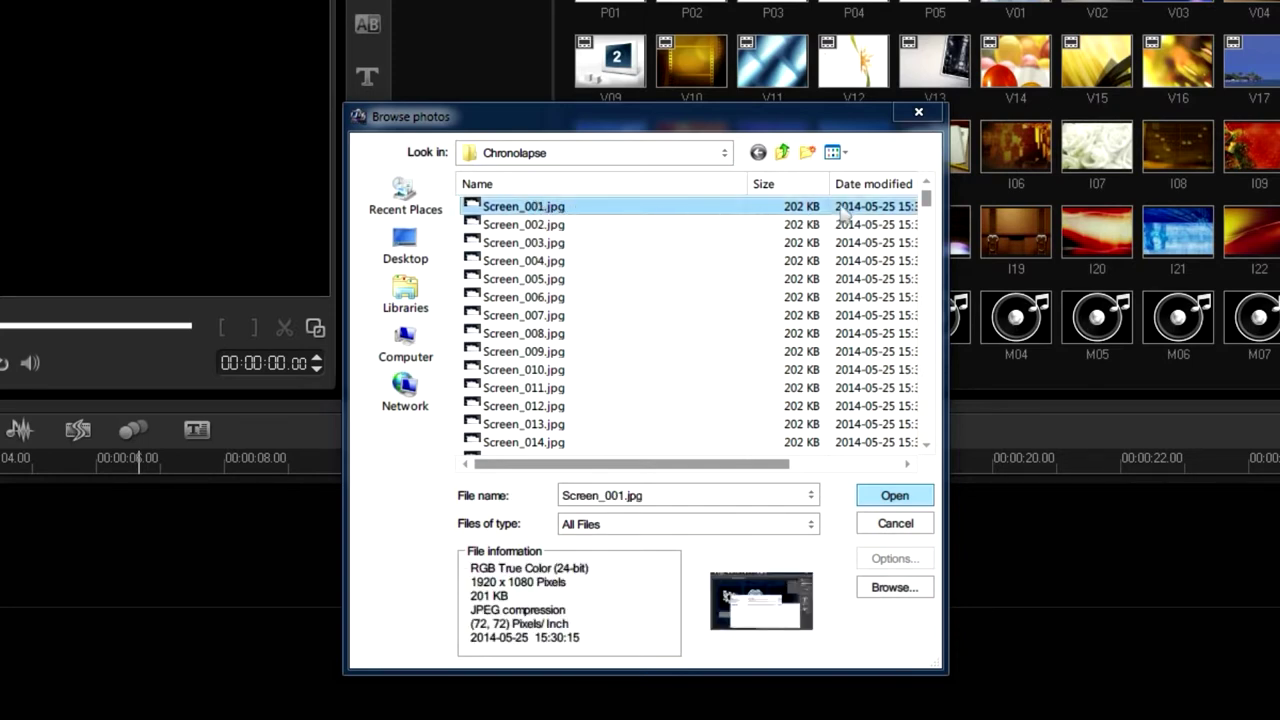
pyautogui.moveTo(927, 200); pyautogui.dragTo(947, 441)
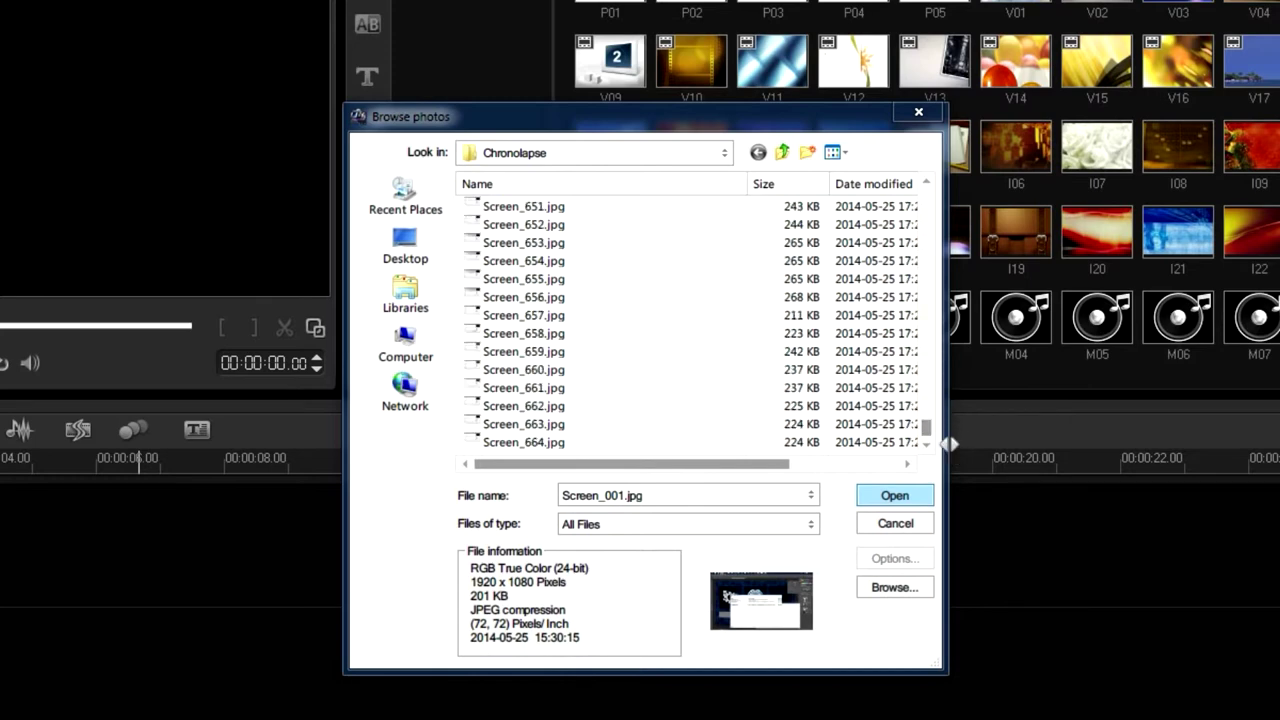
pyautogui.keyDown('shift'); pyautogui.click(521, 445); pyautogui.keyUp('shift')
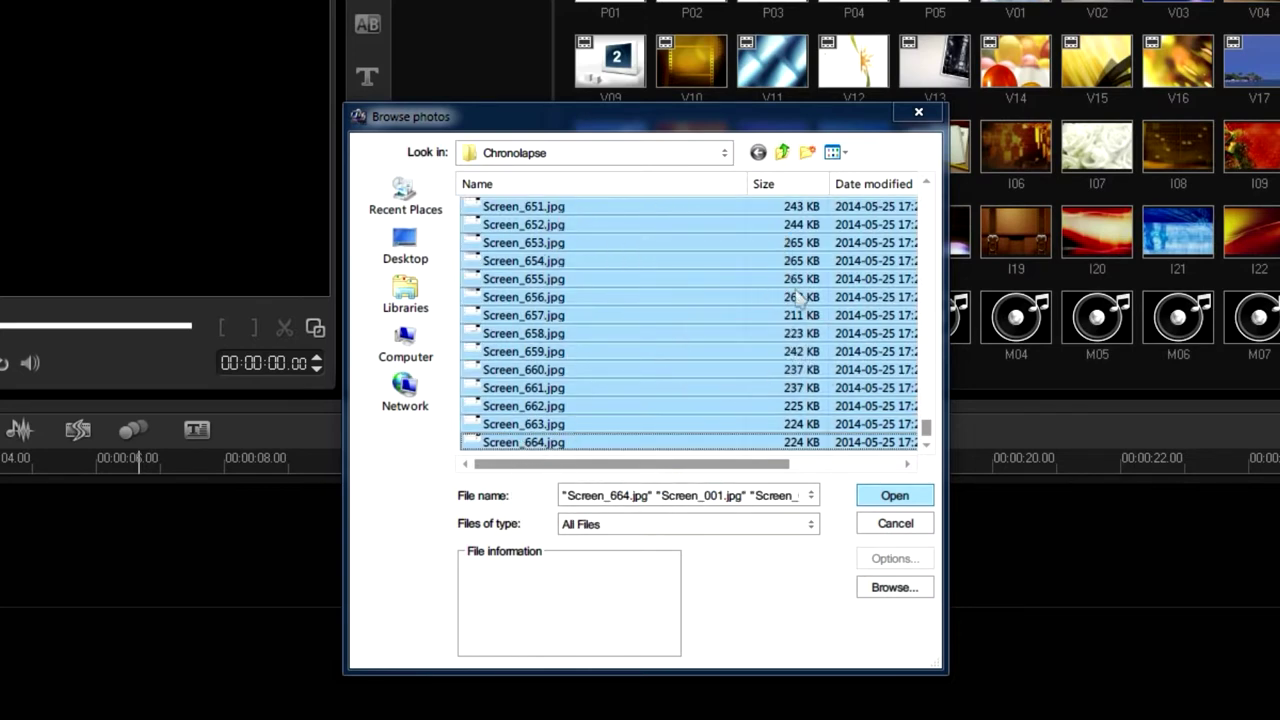
pyautogui.click(895, 496)
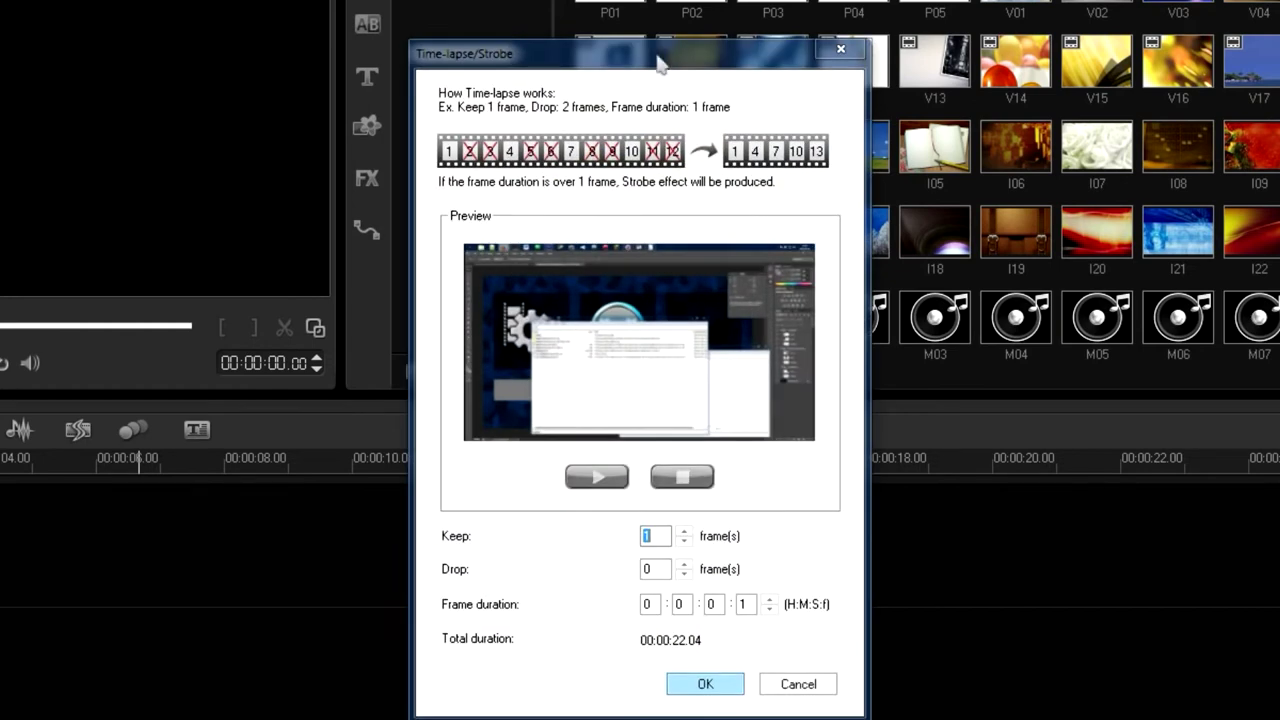
# Set the time-lapse frame duration to 3 frames, preview it, and place the 00:01:06.14 clip on the timeline
pyautogui.moveTo(660, 63); pyautogui.dragTo(650, 28)
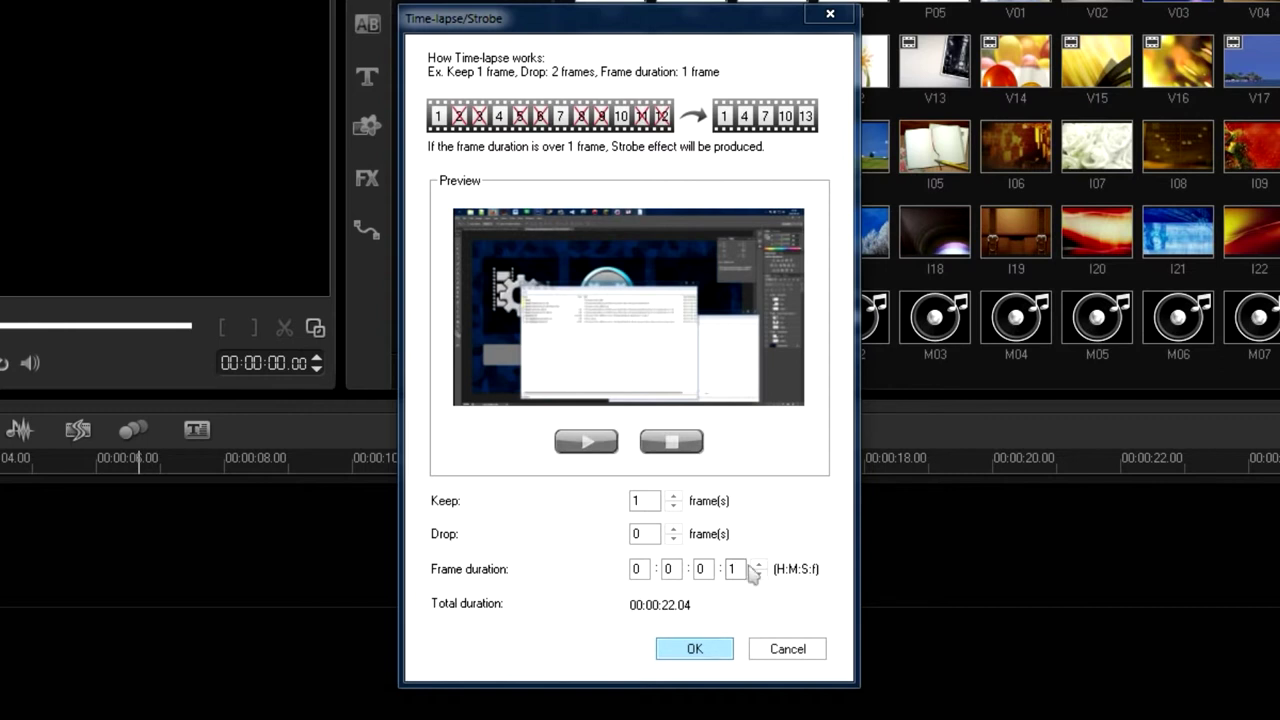
pyautogui.click(759, 567)
pyautogui.click(759, 567)
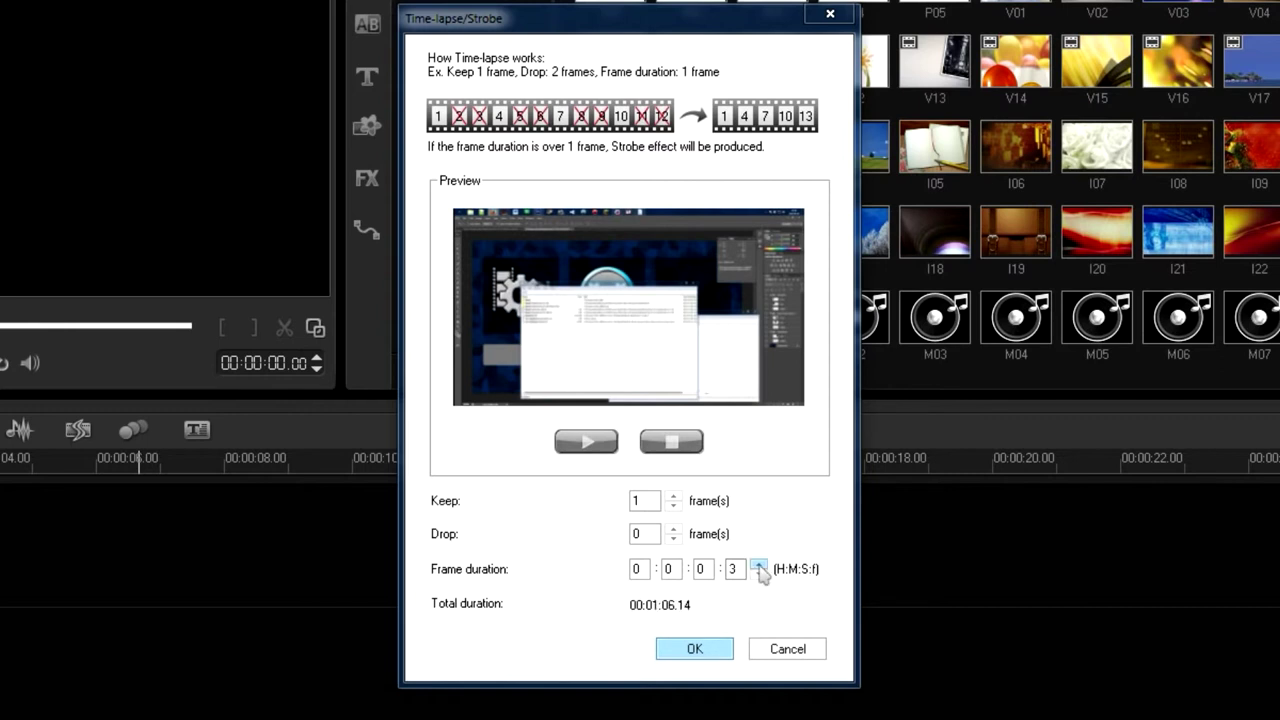
pyautogui.click(586, 443)
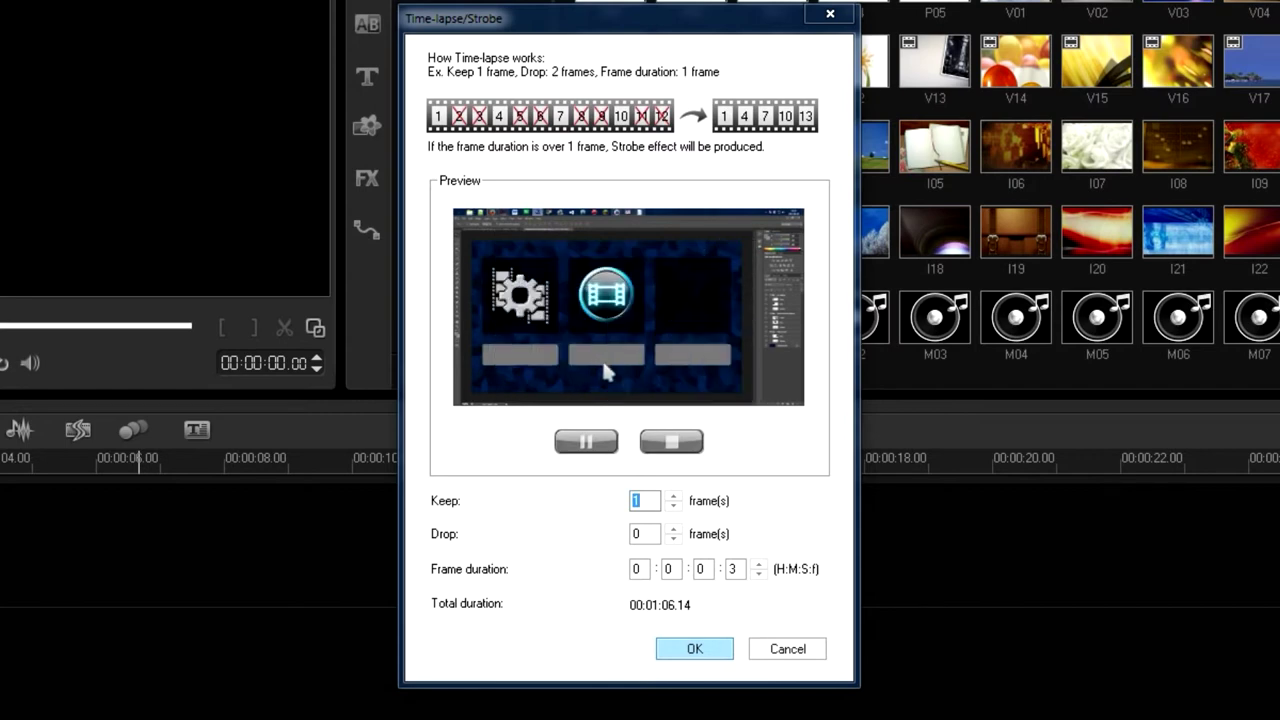
pyautogui.click(592, 445)
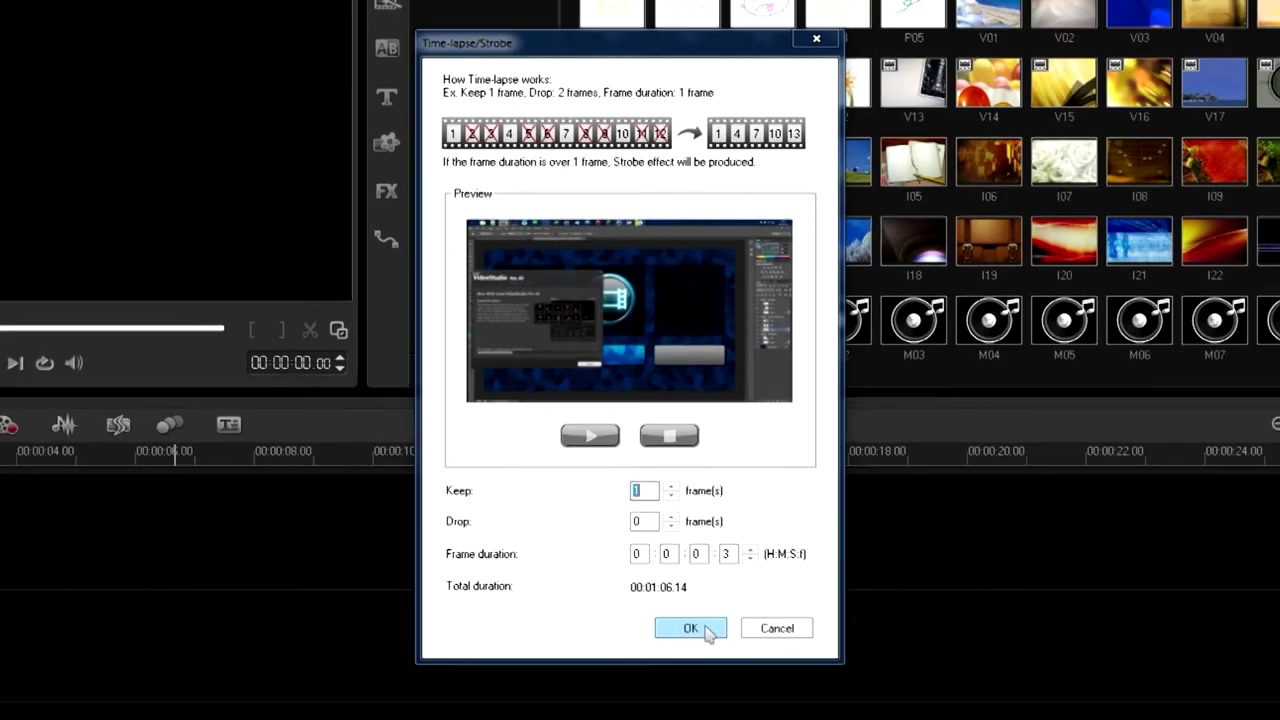
pyautogui.click(716, 655)
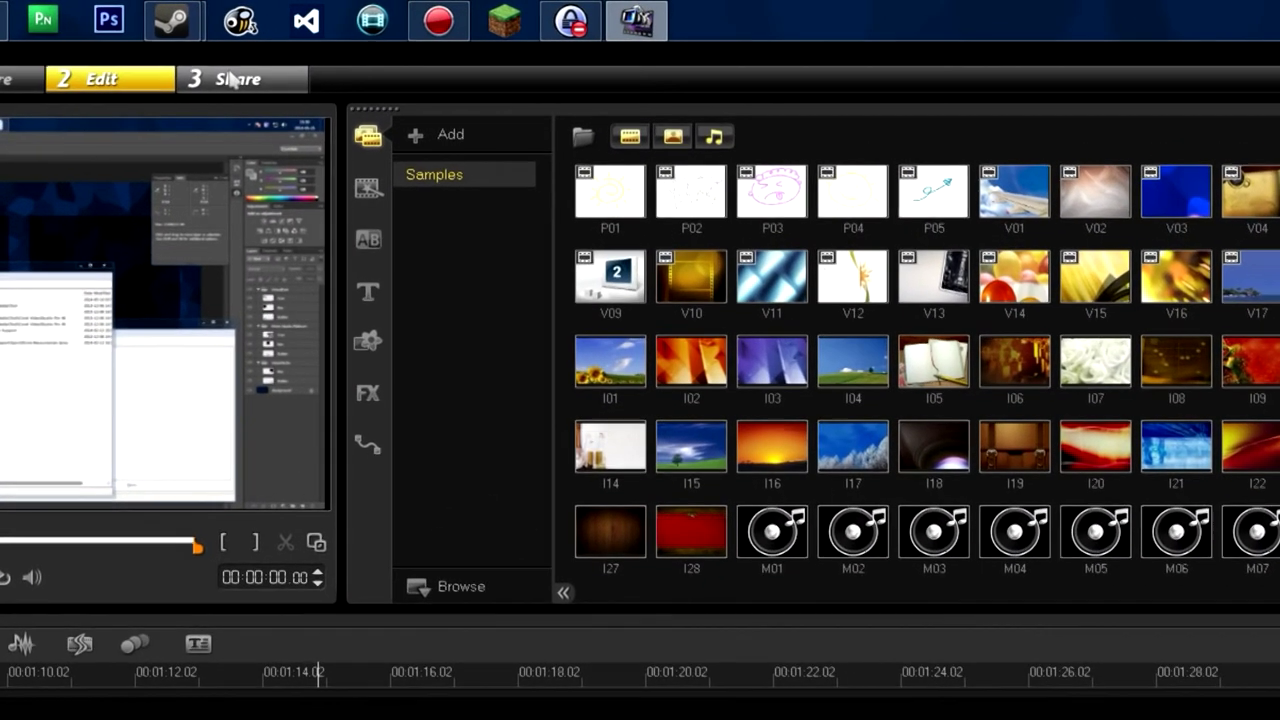
# Choose the MPEG-4 AVC (1920x1080) video file template for export
pyautogui.click(230, 80)
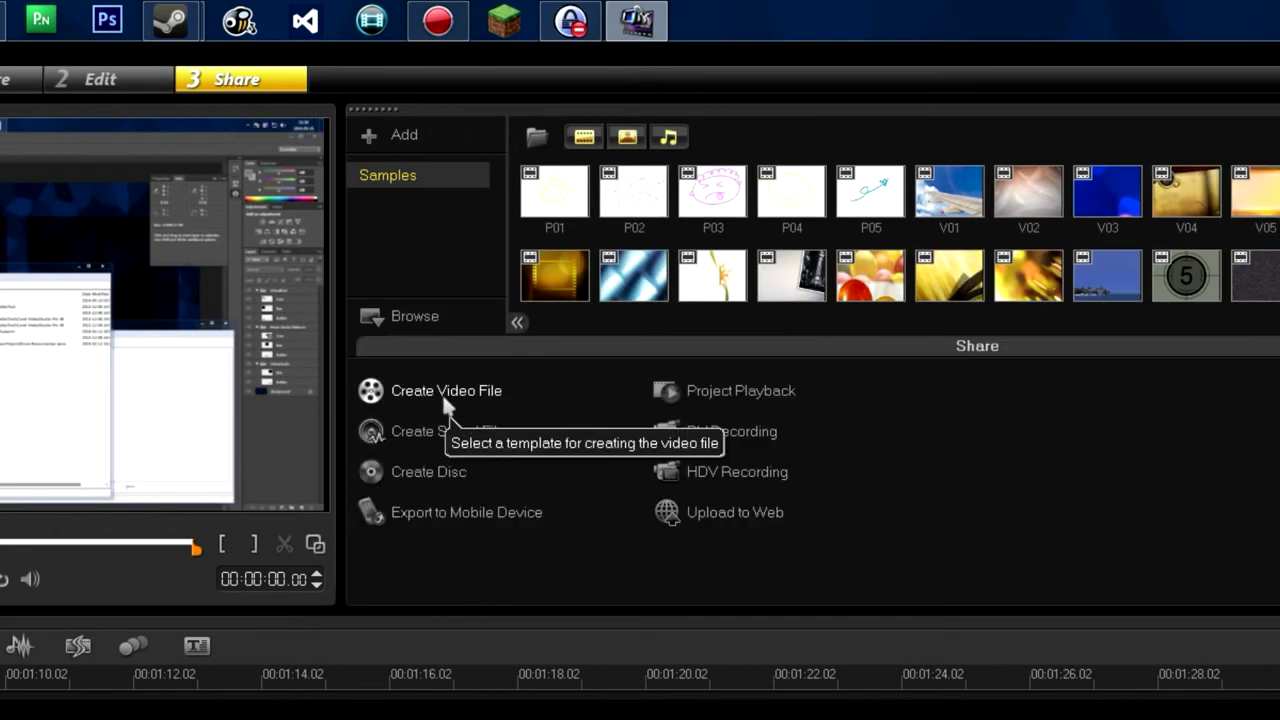
pyautogui.click(442, 393)
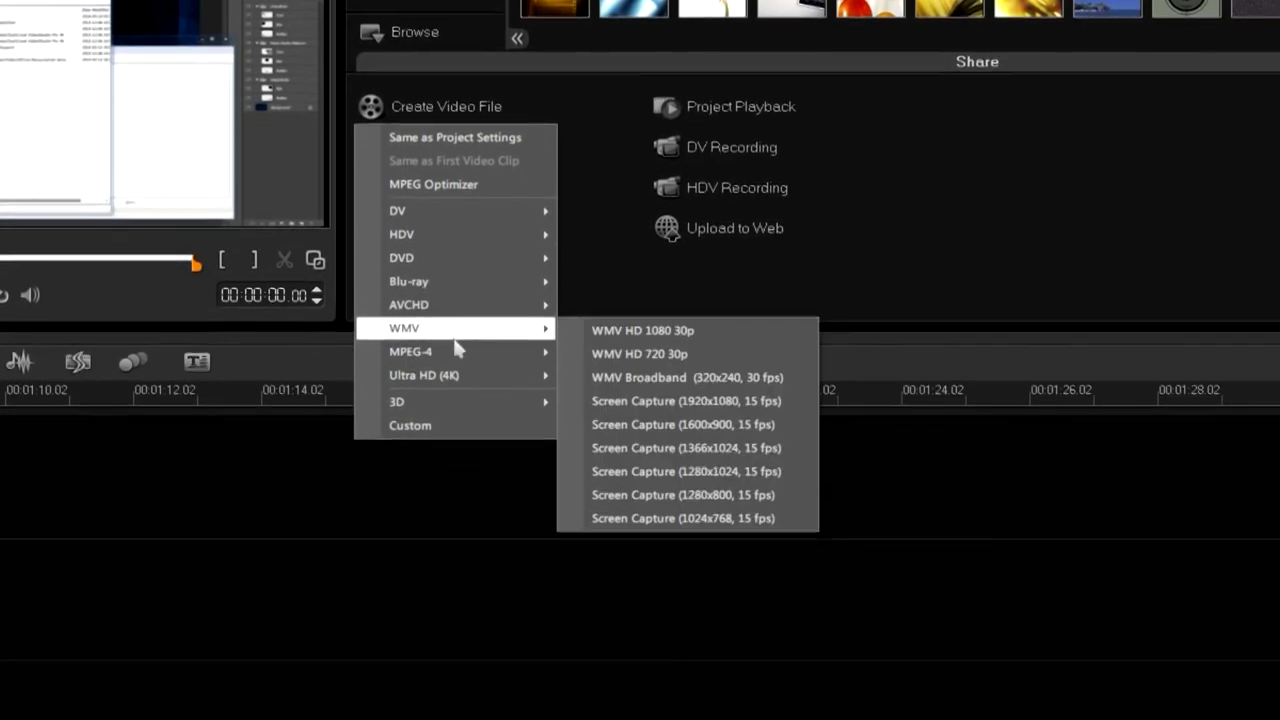
pyautogui.moveTo(459, 413)
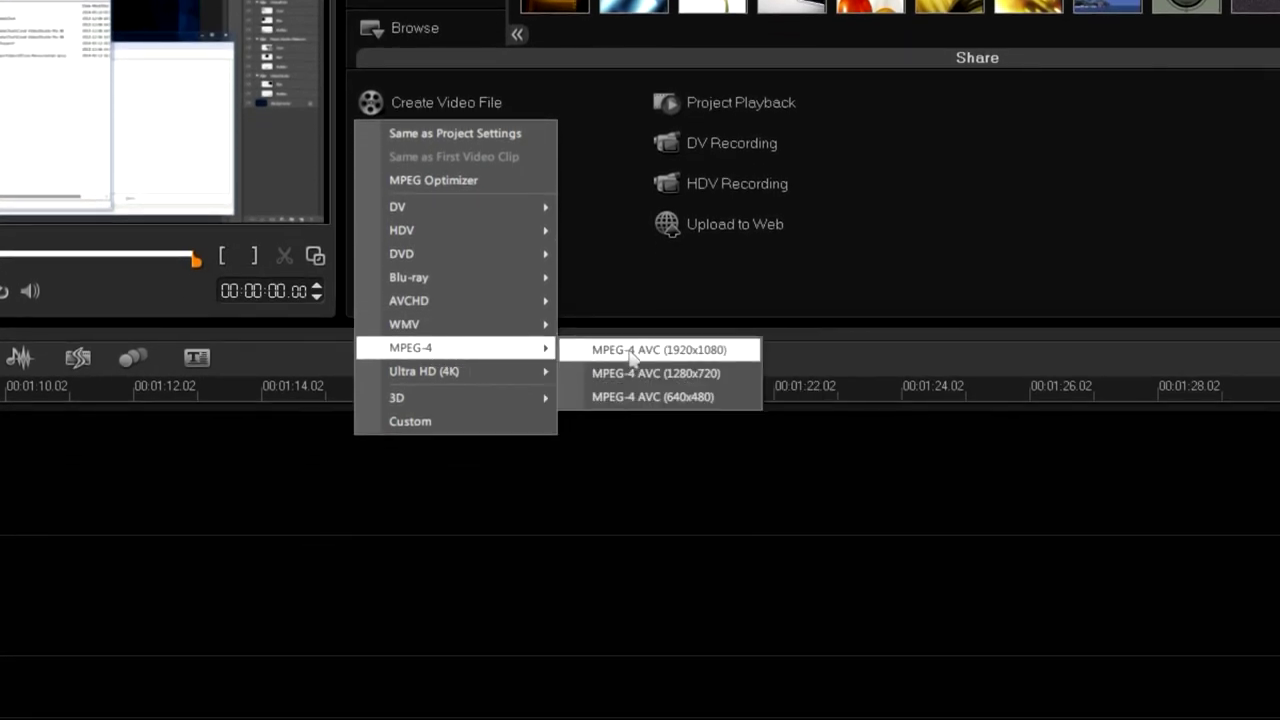
pyautogui.click(695, 352)
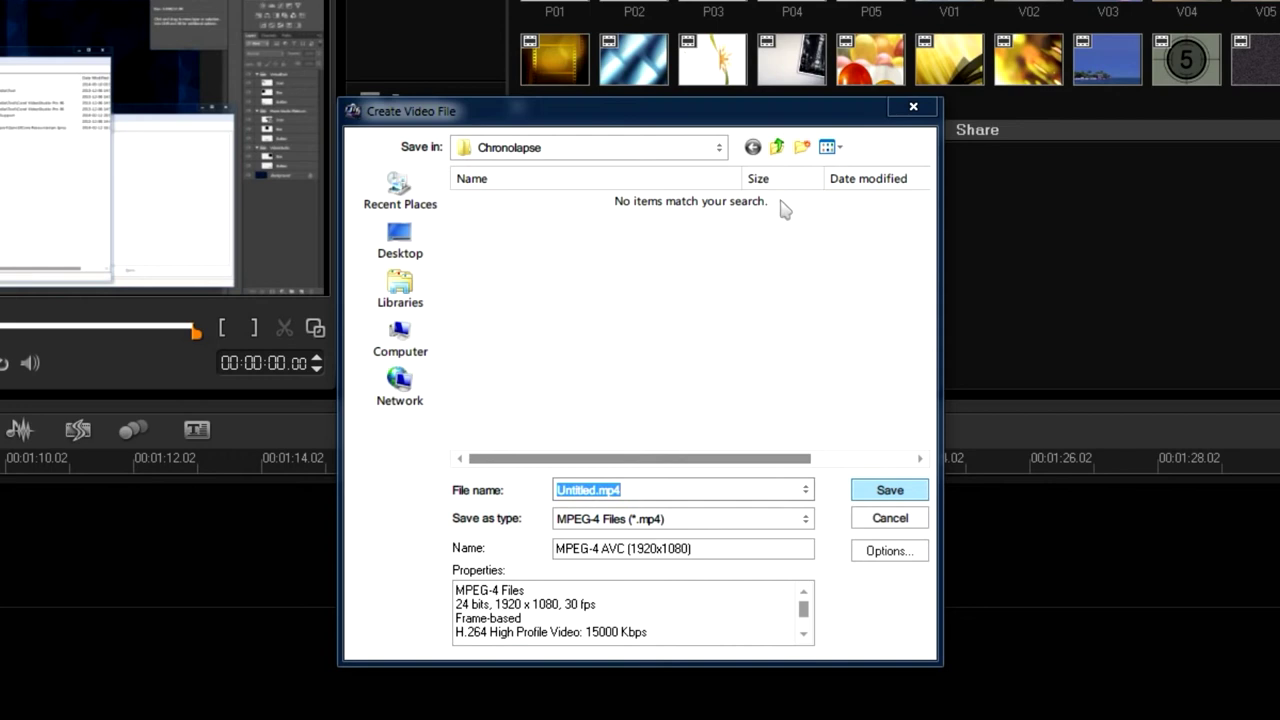
# Save the video as Untitled.mp4 in the Libraries > Videos folder
pyautogui.click(719, 147)
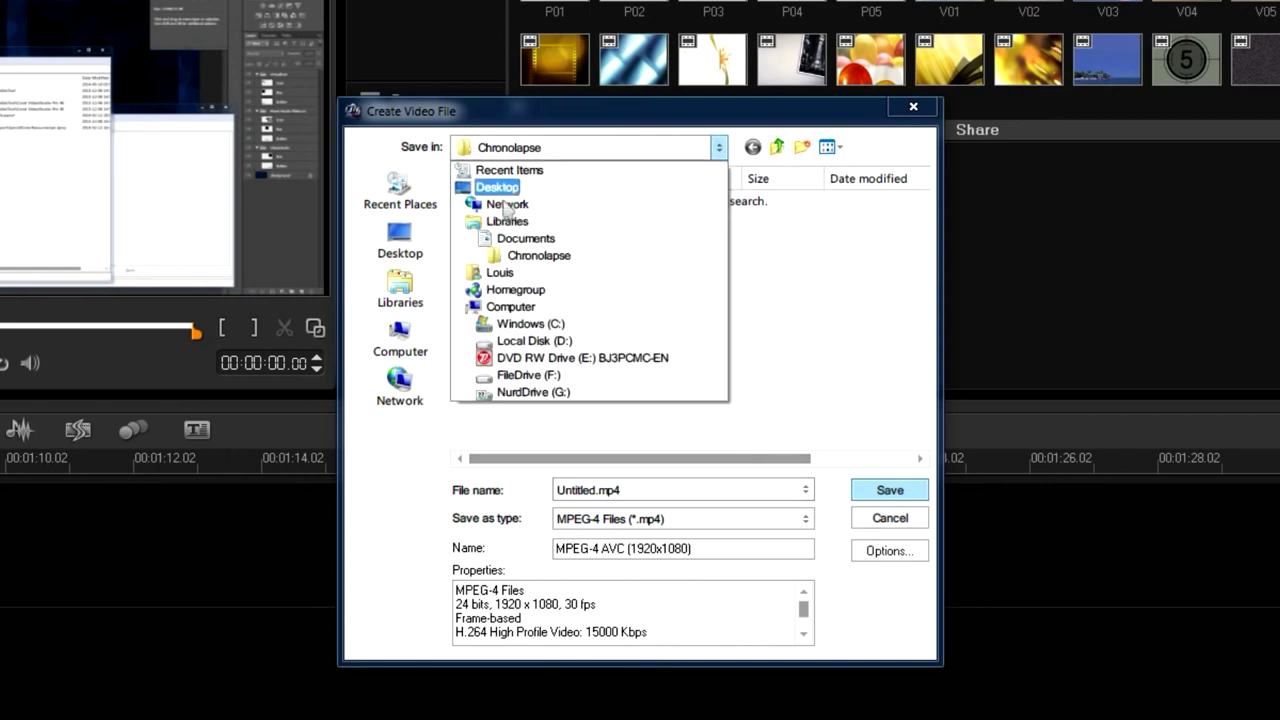
pyautogui.click(501, 221)
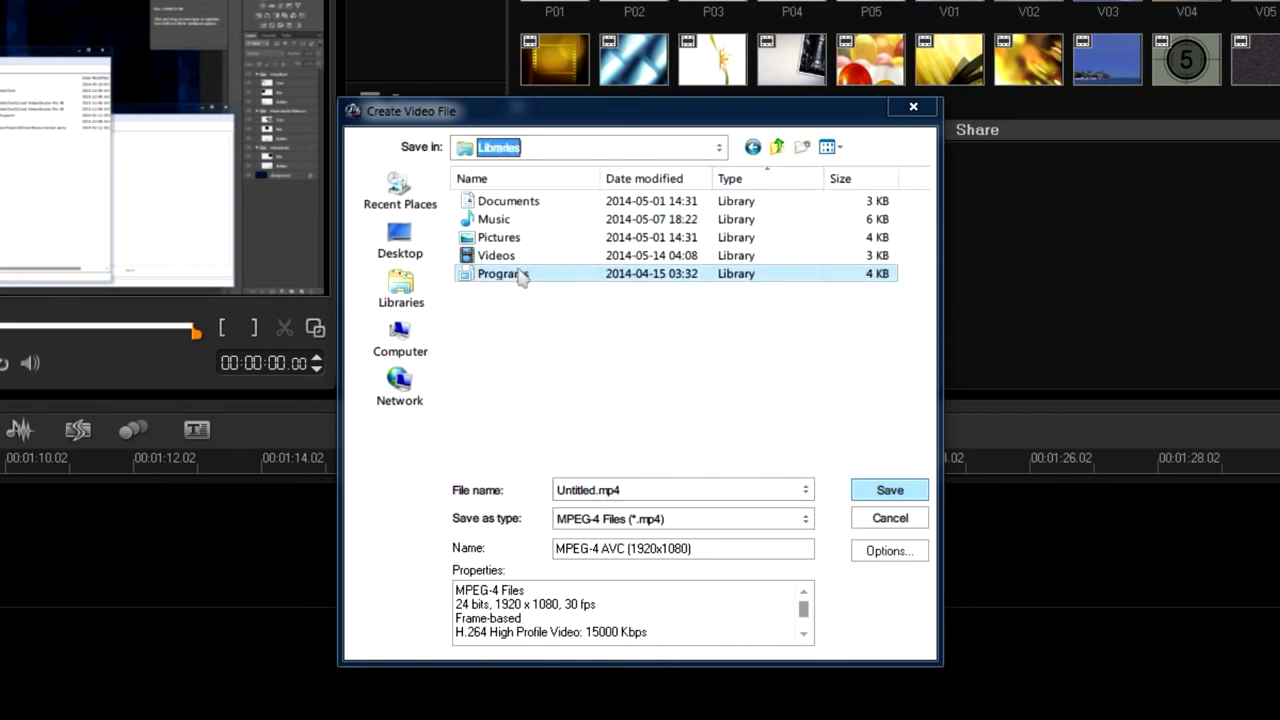
pyautogui.doubleClick(498, 255)
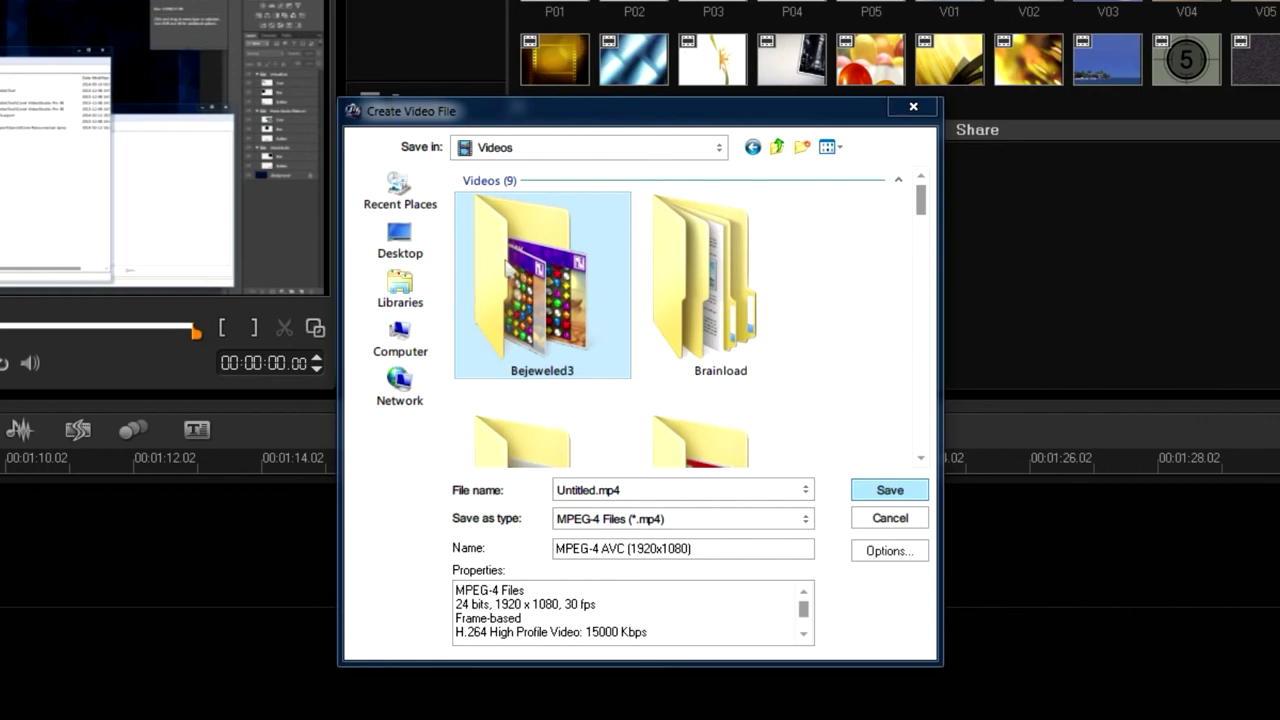
pyautogui.click(889, 490)
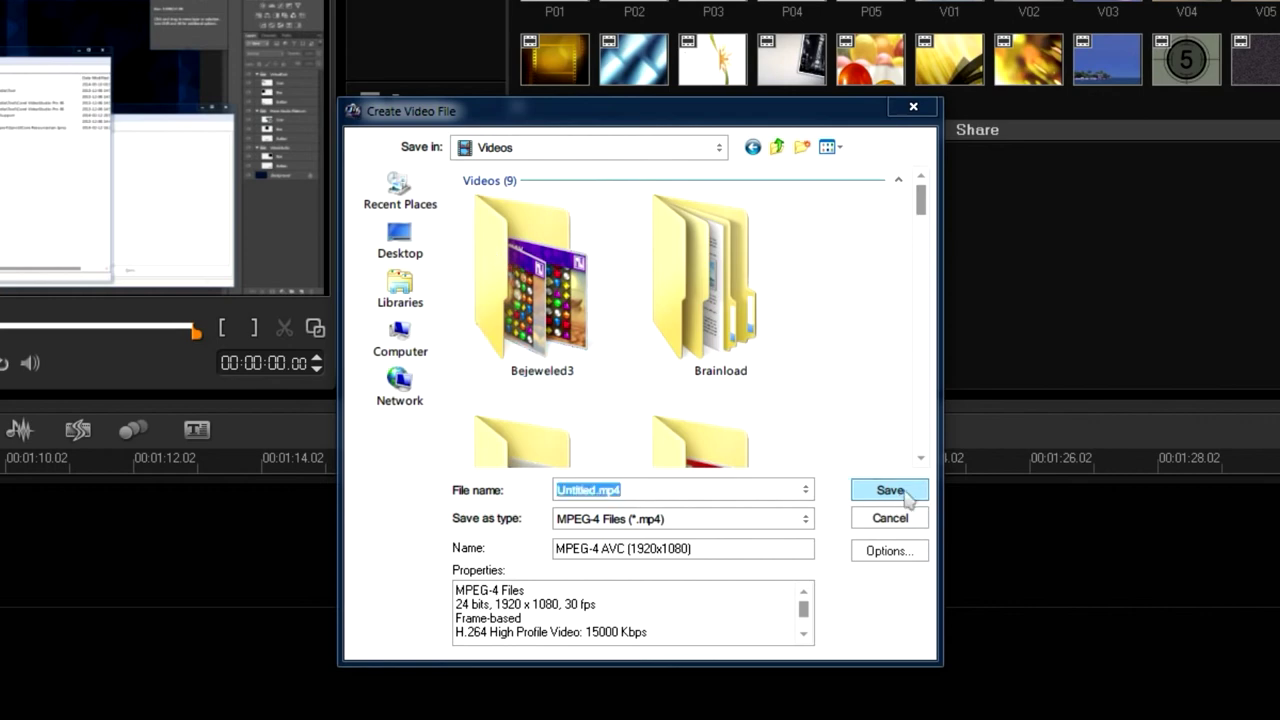